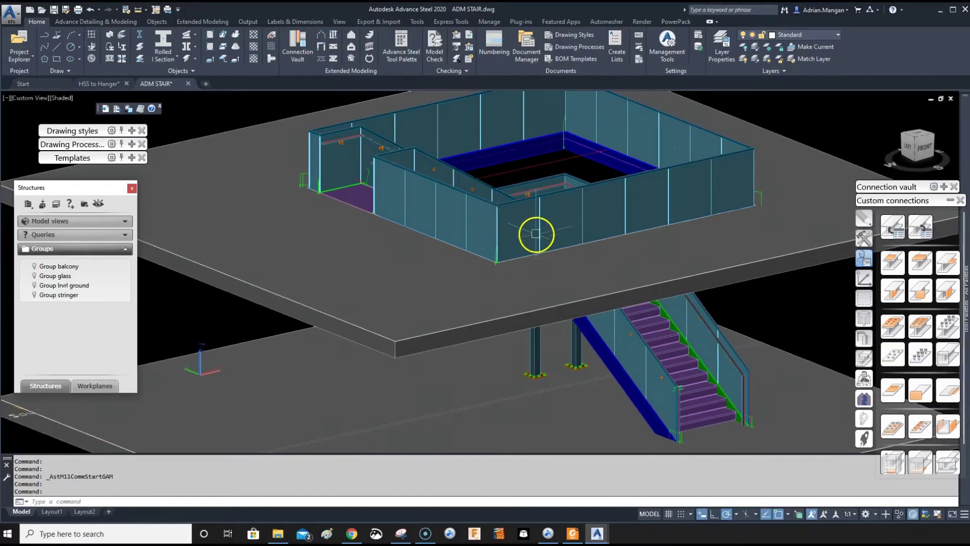
pyautogui.scroll(3, 536, 234)
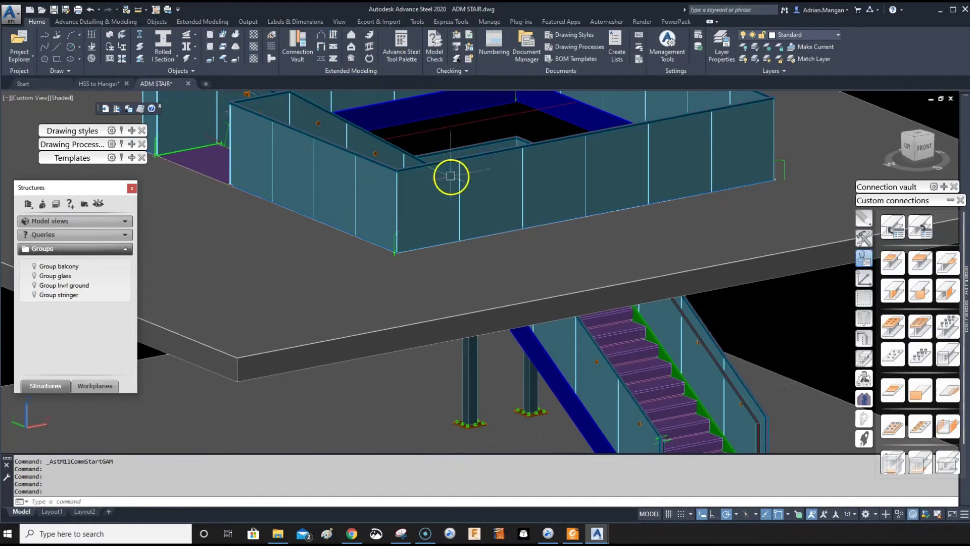
# - Open the Management Tools Defaults, make Test the current profile, and tick Use filter
pyautogui.click(677, 45)
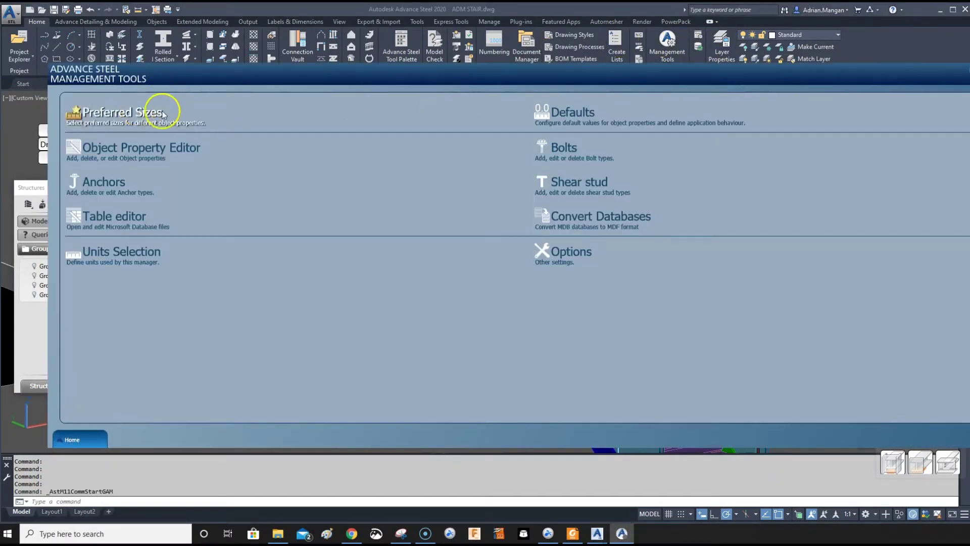
pyautogui.click(564, 126)
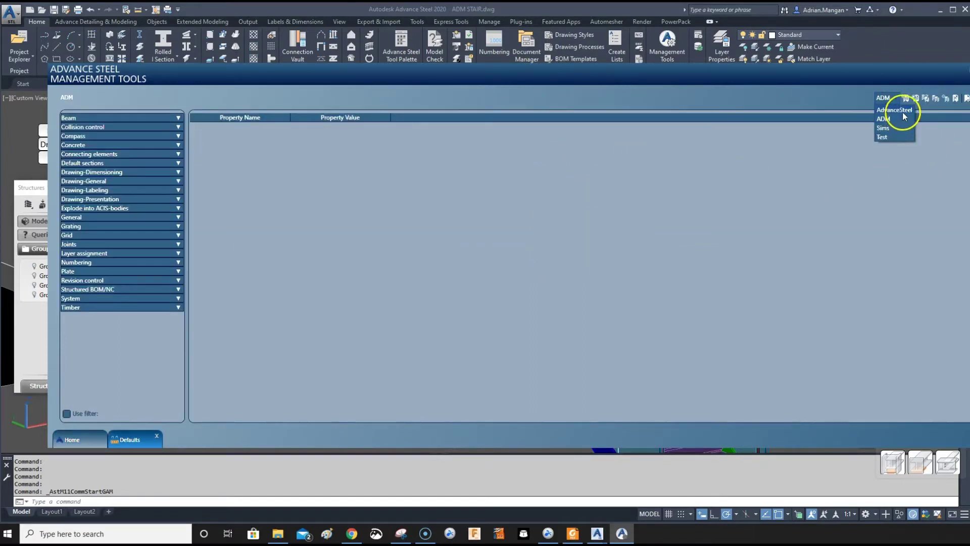
pyautogui.click(902, 112)
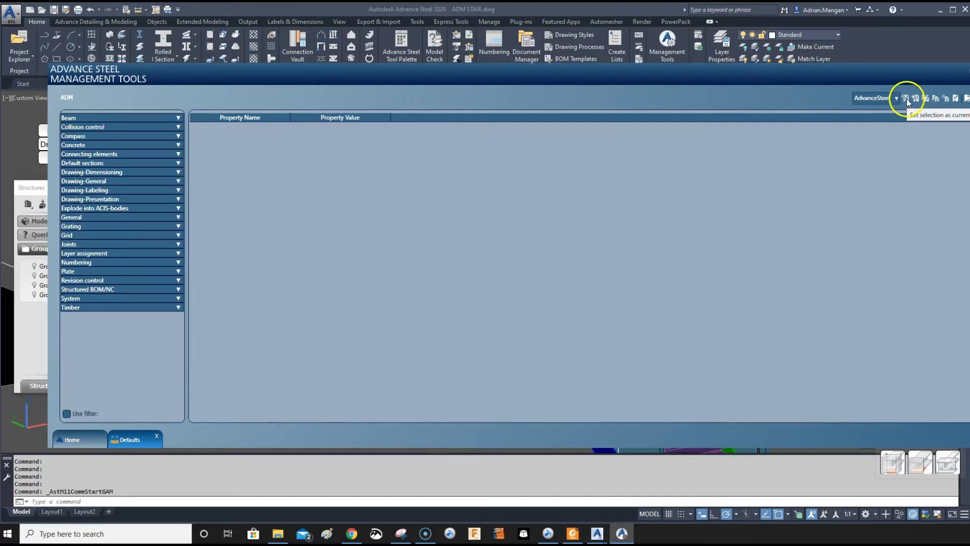
pyautogui.click(892, 98)
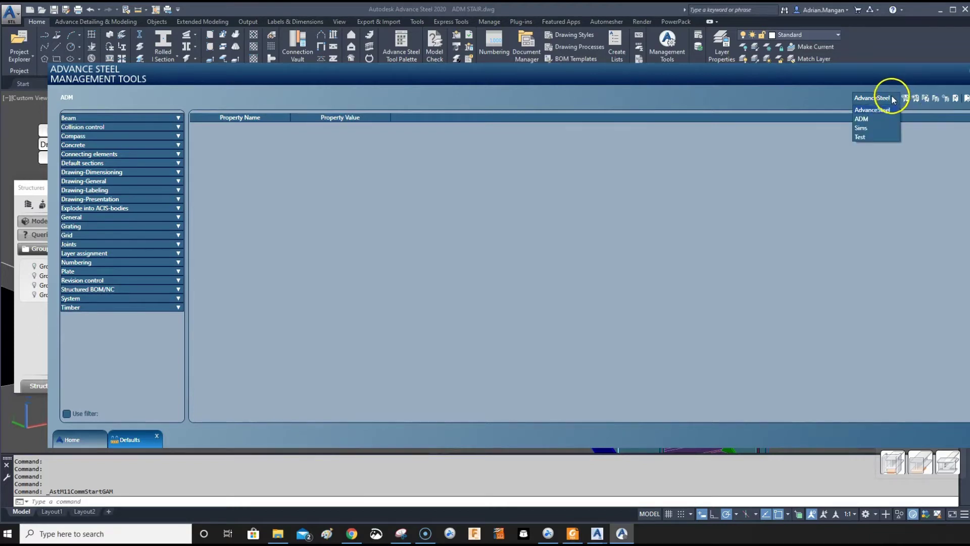
pyautogui.click(865, 135)
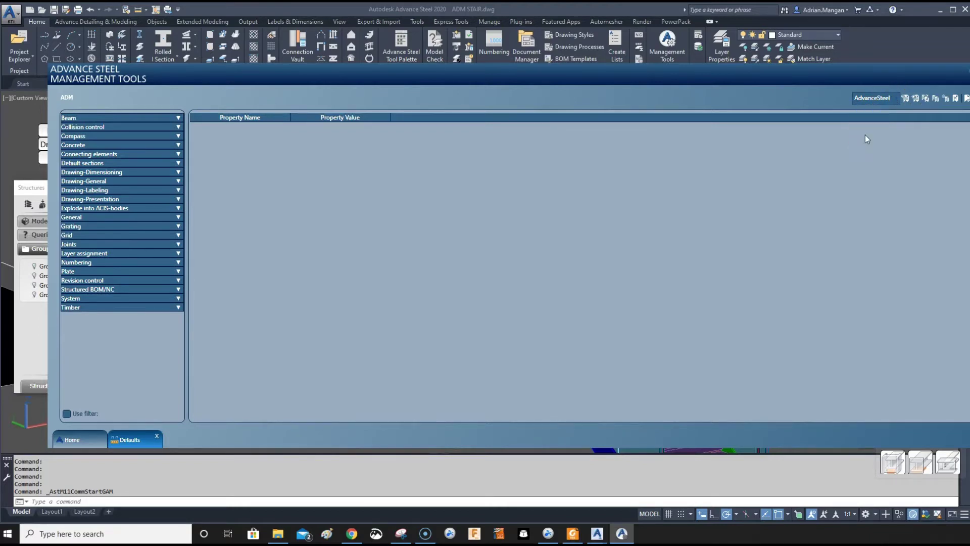
pyautogui.click(67, 414)
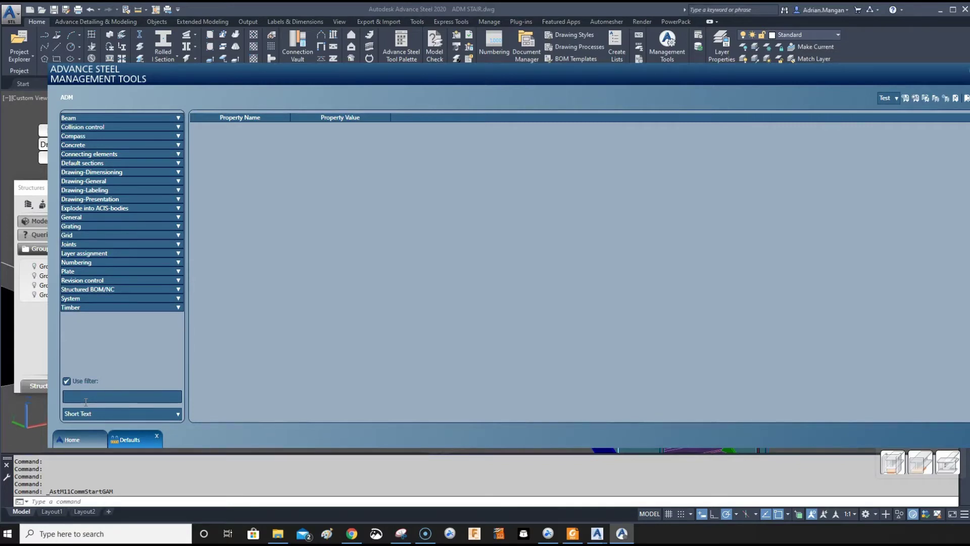
# - Filter on 'level sym' and browse the Drawing-Dimensioning and Drawing-Labeling General settings
pyautogui.write('level symbol')
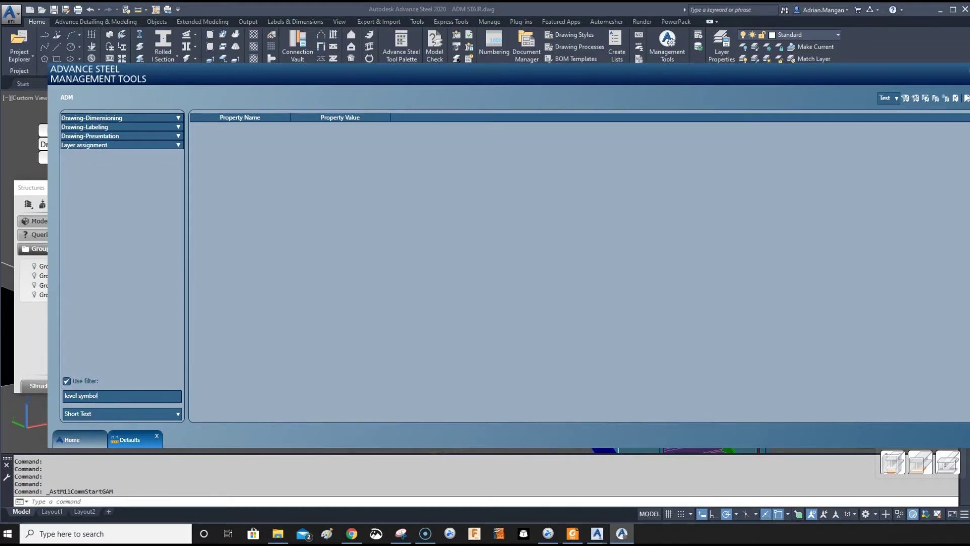
pyautogui.click(178, 120)
pyautogui.click(126, 126)
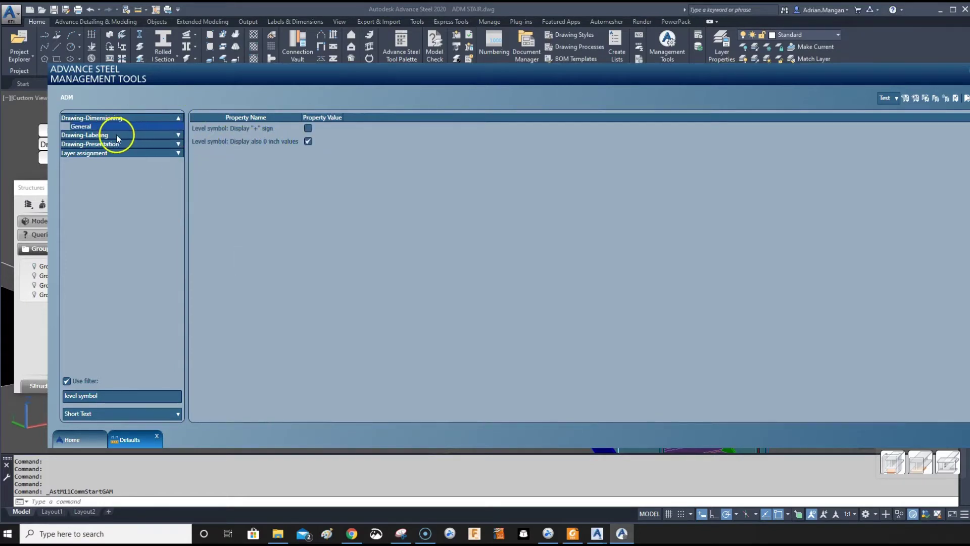
pyautogui.click(171, 134)
pyautogui.click(88, 144)
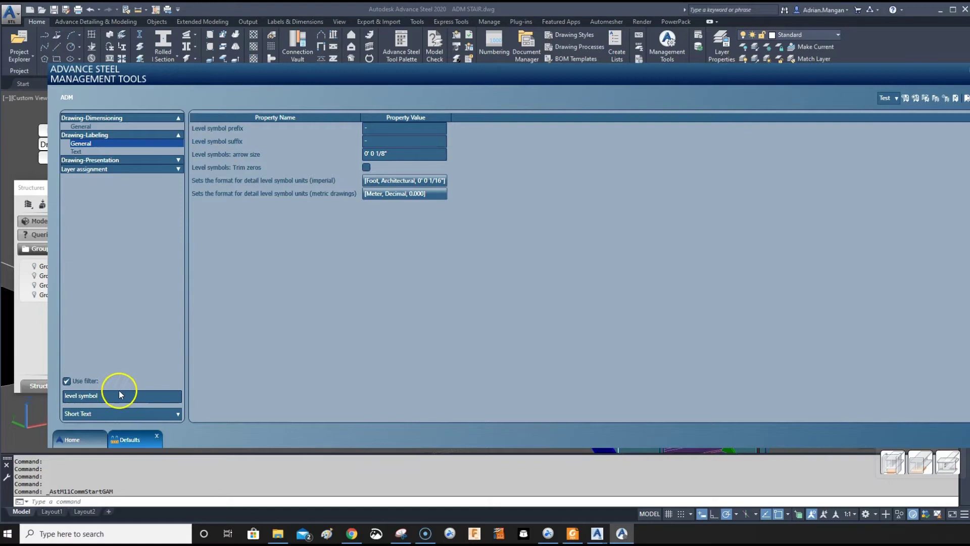
# - Complete the 'level symbols' filter and show Drawing-Labeling > General with arrow size 1/8" and Trim zeros
pyautogui.write('s')
pyautogui.click(176, 119)
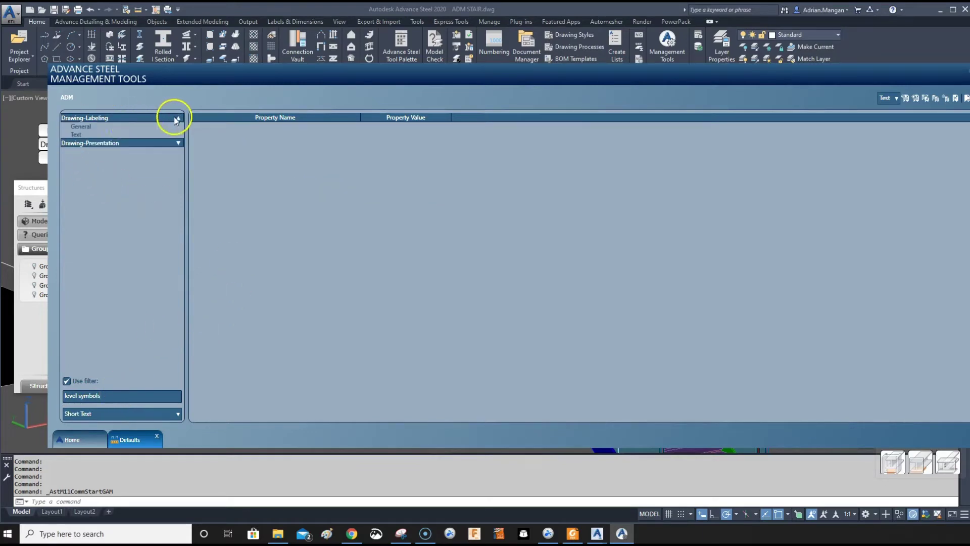
pyautogui.click(92, 134)
pyautogui.click(152, 126)
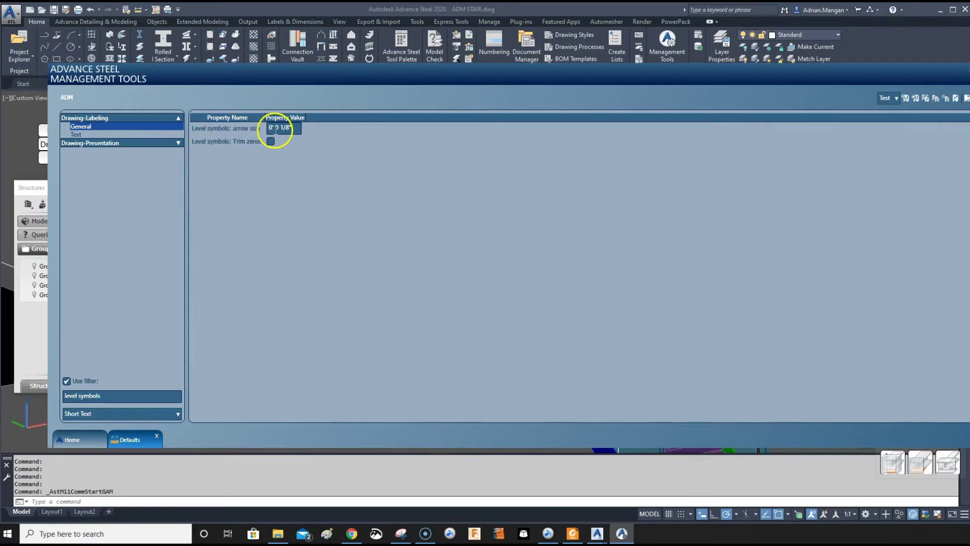
pyautogui.moveTo(235, 128)
pyautogui.moveTo(206, 141)
# - Change the Drawing-Labeling > Text level symbols text size from 3/32" to 0' 0 1/8"
pyautogui.click(76, 134)
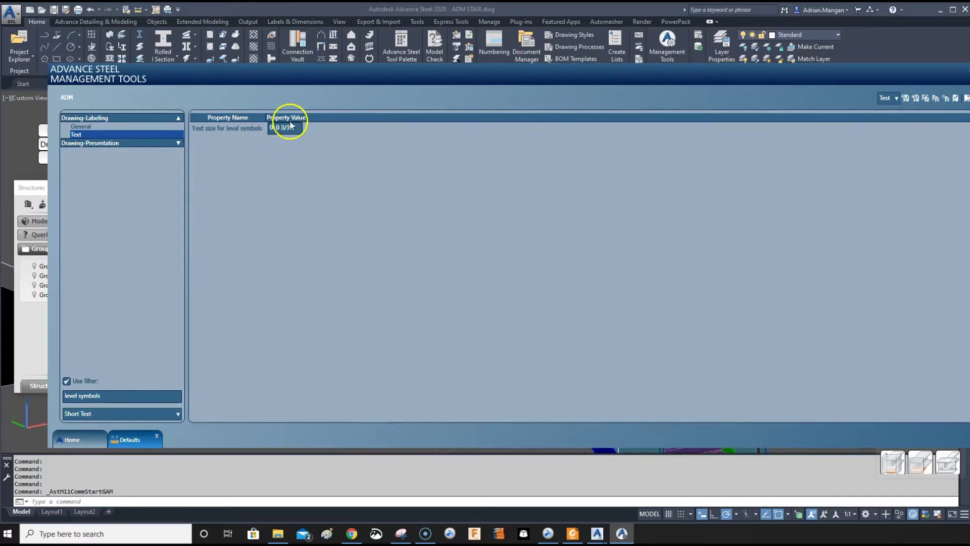
pyautogui.press('BackSpace')
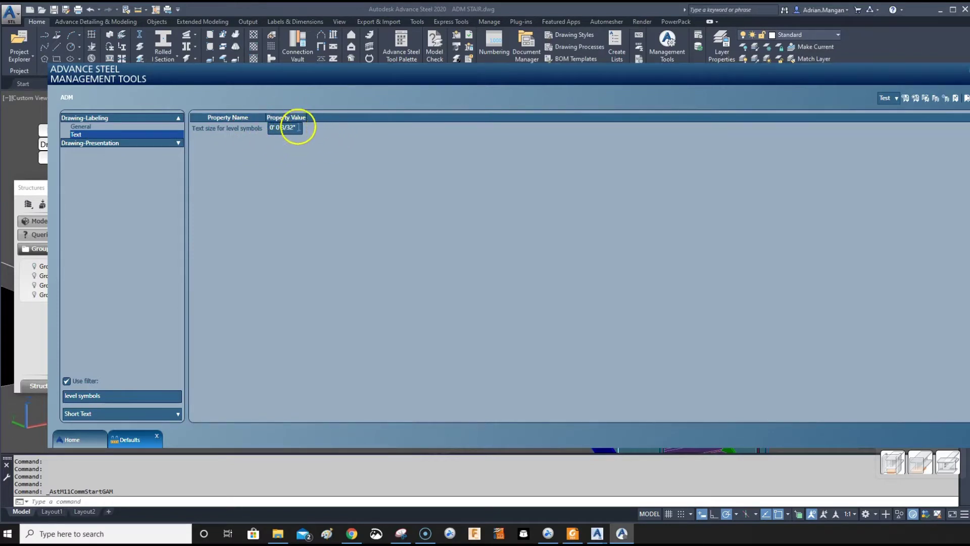
pyautogui.click(294, 127)
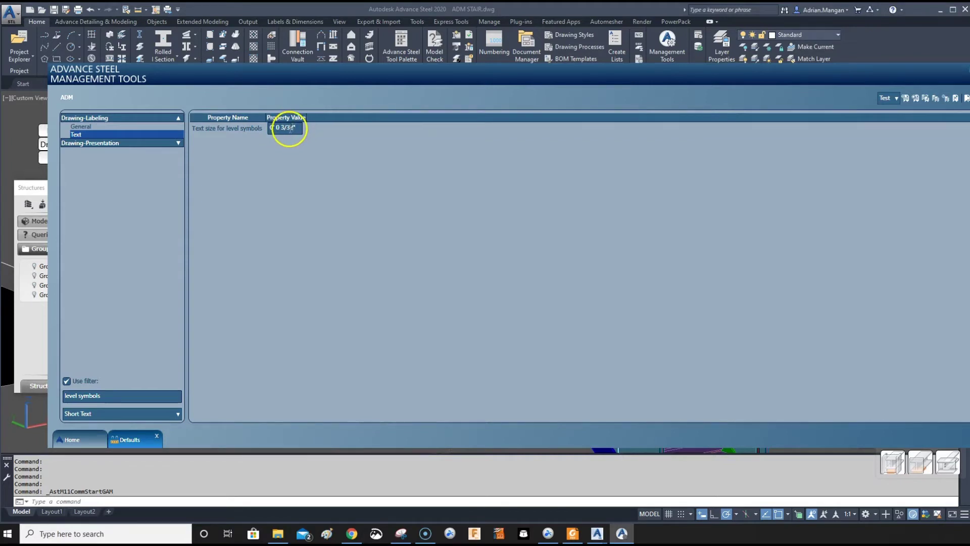
pyautogui.press('Return')
pyautogui.click(286, 128)
pyautogui.press('BackSpace')
pyautogui.press('BackSpace')
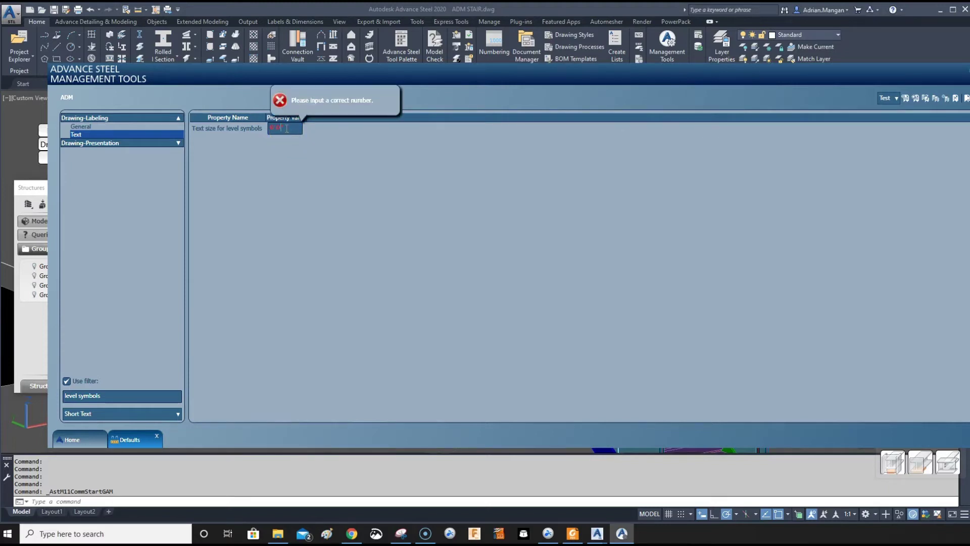
pyautogui.write('1/8')
pyautogui.press('Return')
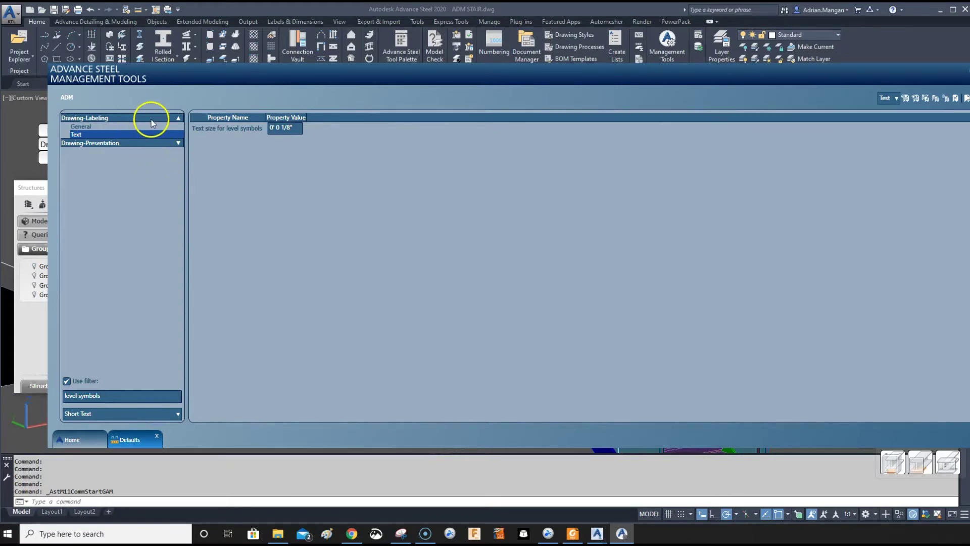
# - Review the level symbol colour and representation type under Drawing-Presentation
pyautogui.click(180, 143)
pyautogui.click(86, 153)
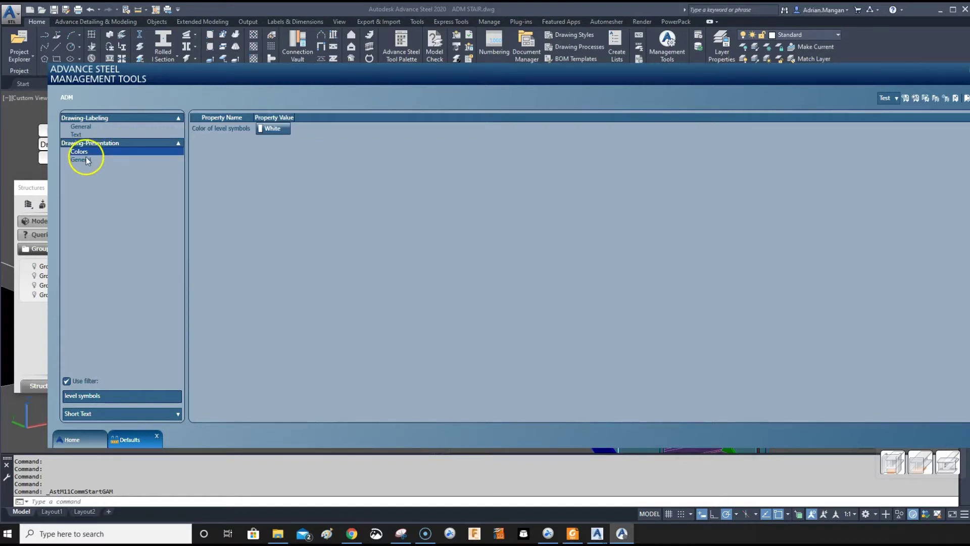
pyautogui.click(87, 160)
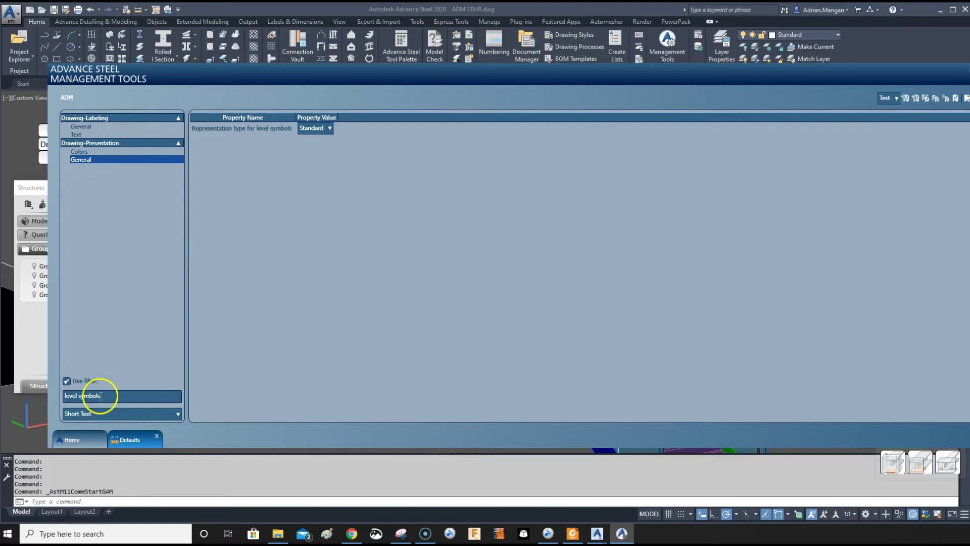
# - Widen the filter to 'level symbol' and show the Drawing-Labeling > General prefix and suffix settings
pyautogui.press('BackSpace')
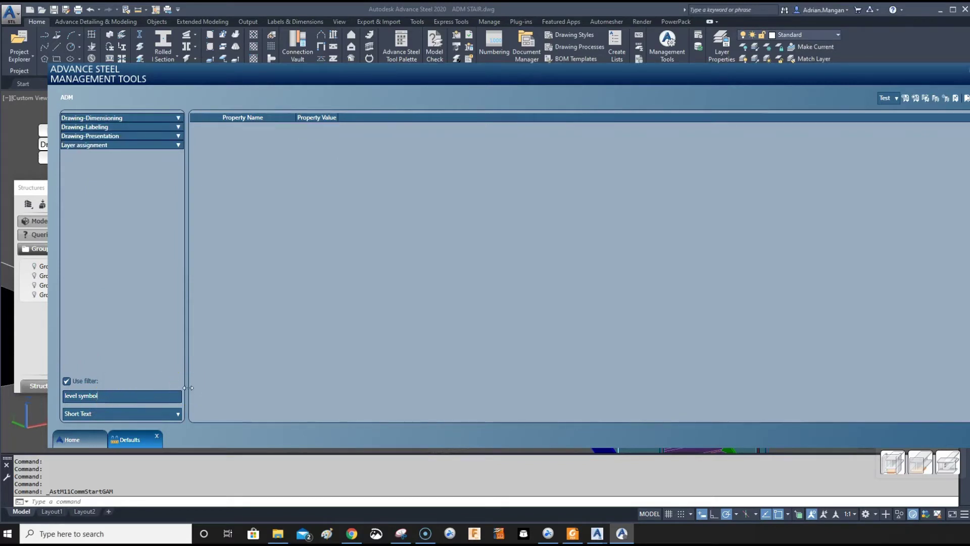
pyautogui.click(176, 136)
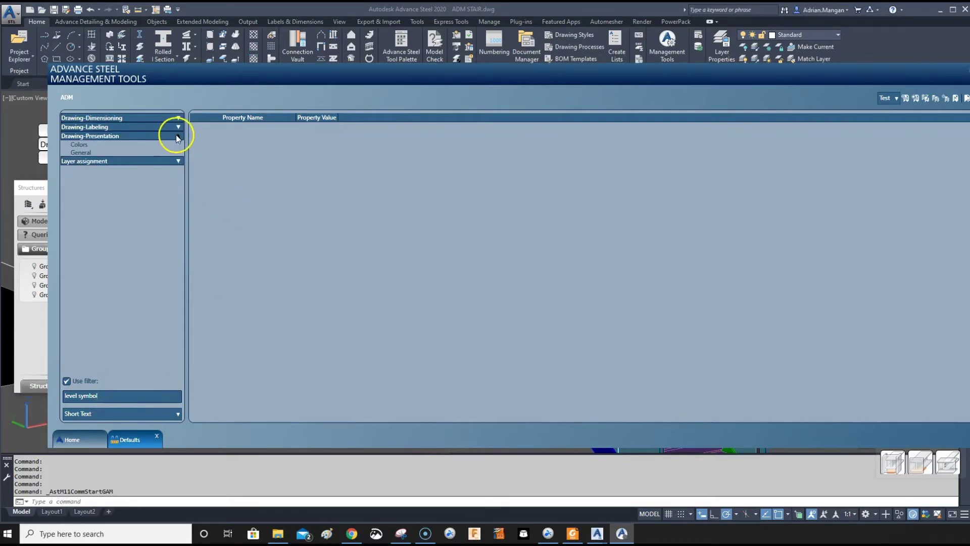
pyautogui.click(81, 153)
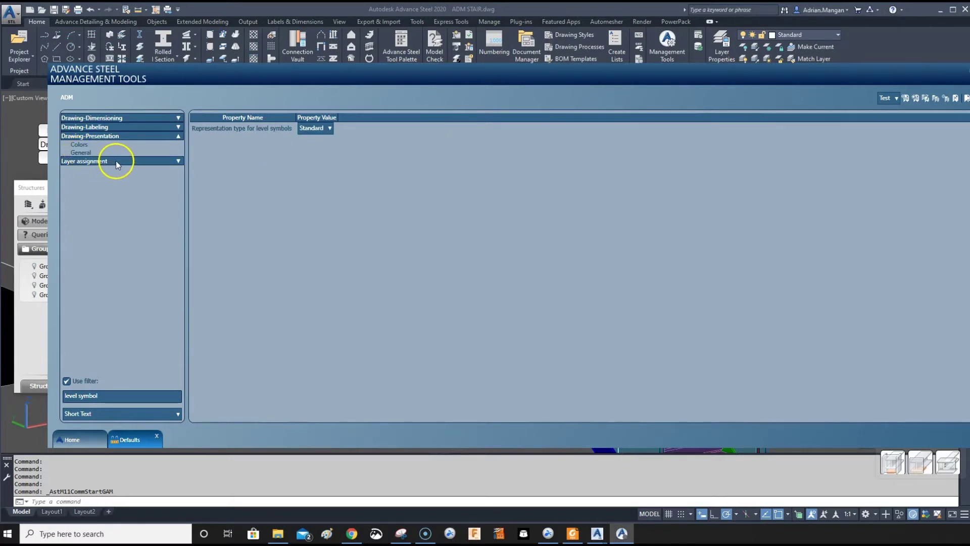
pyautogui.click(177, 129)
pyautogui.click(91, 137)
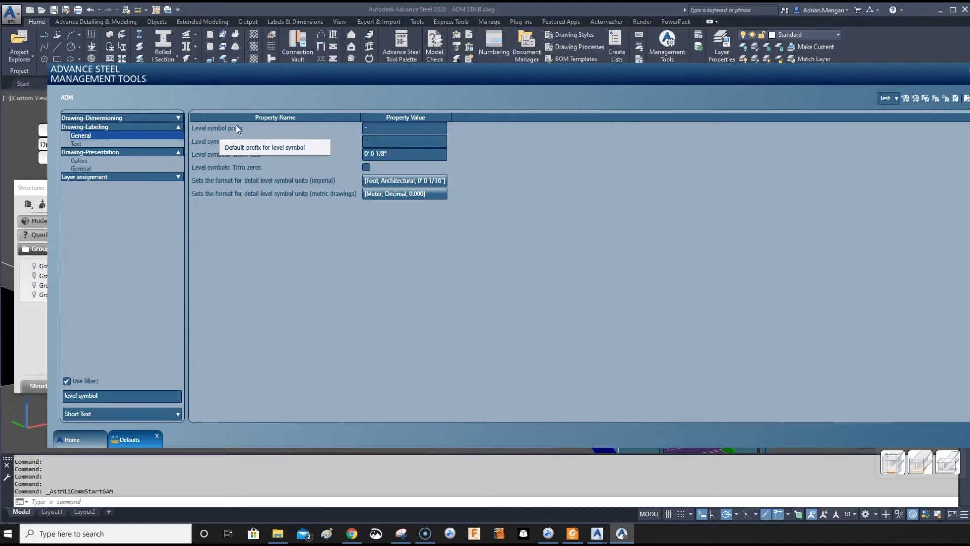
# - Edit the level symbol prefix value, entering '-' and 'EL:'
pyautogui.click(293, 126)
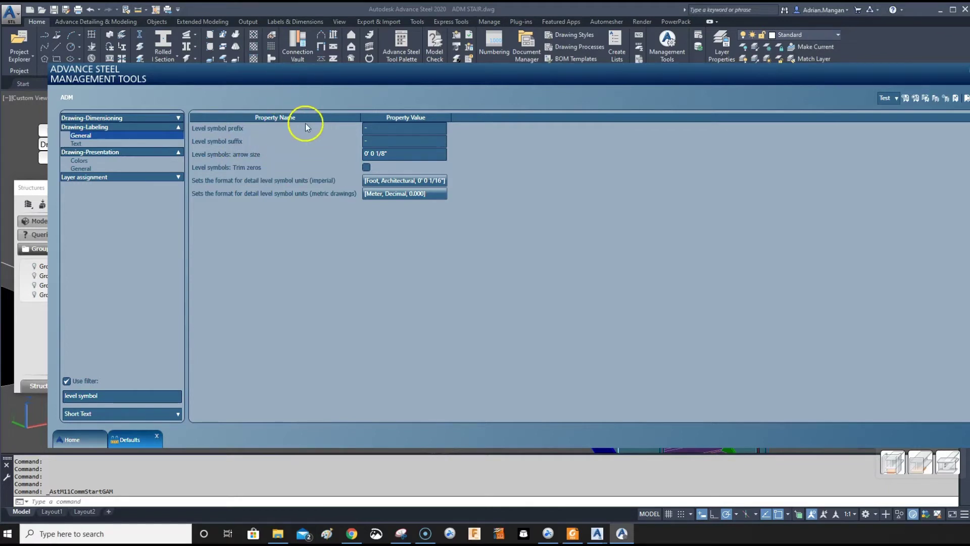
pyautogui.click(380, 130)
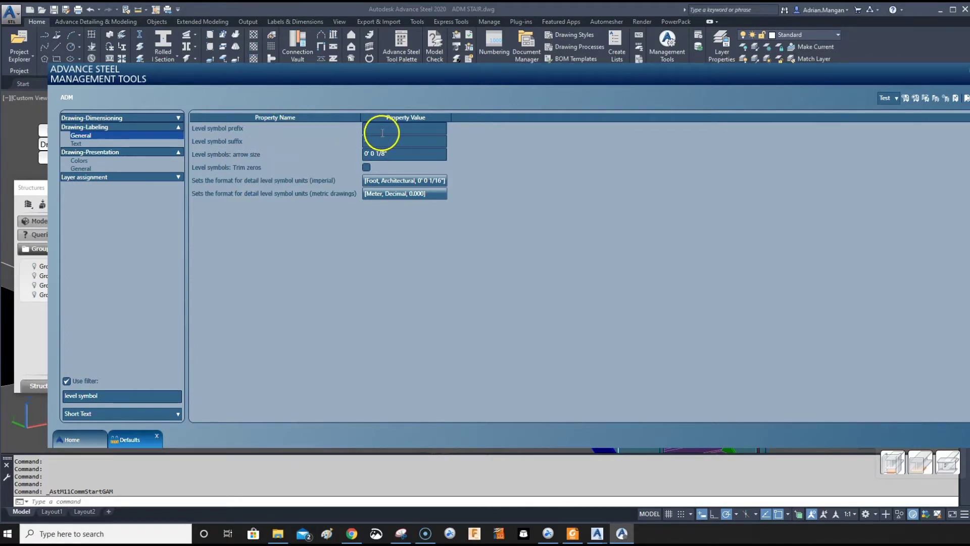
pyautogui.write('-')
pyautogui.write('E')
pyautogui.write('L')
pyautogui.write(':')
pyautogui.click(166, 151)
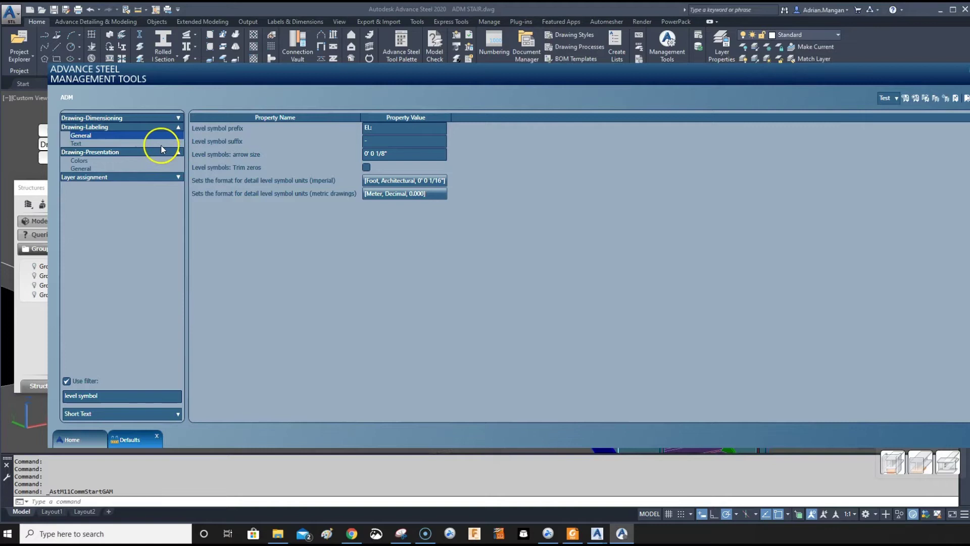
pyautogui.click(123, 109)
# - Check the level symbol layer and colour settings, then enable 'Level symbols: Trim zeros'
pyautogui.click(167, 178)
pyautogui.click(81, 186)
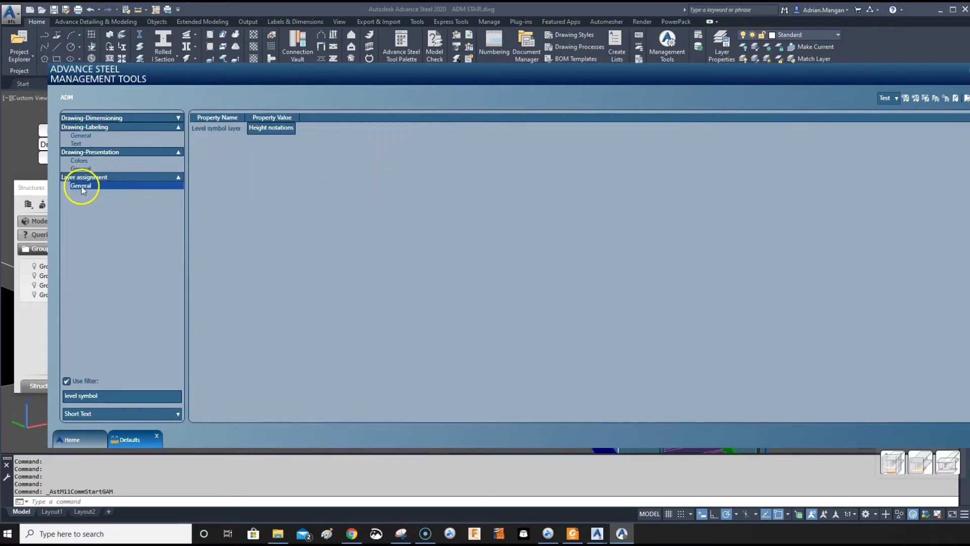
pyautogui.click(92, 169)
pyautogui.click(100, 162)
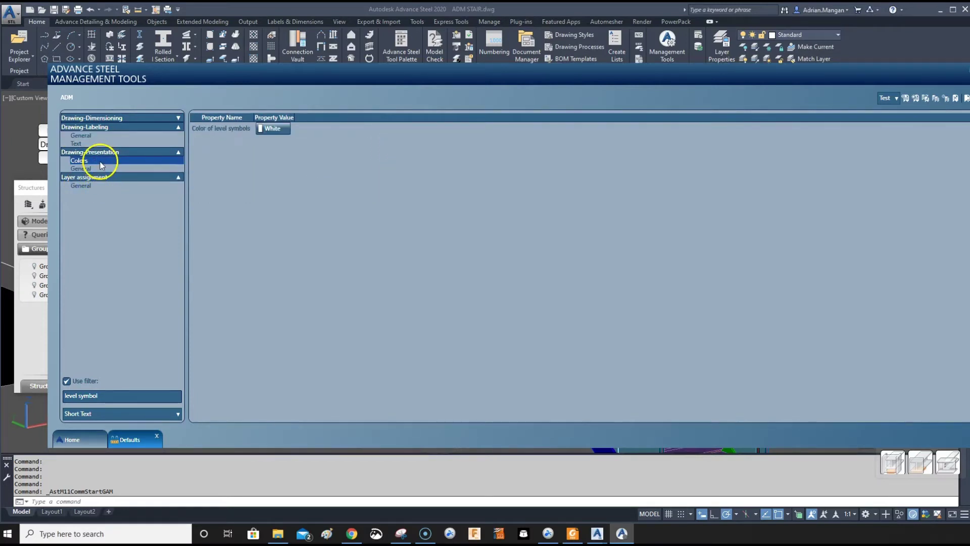
pyautogui.click(112, 136)
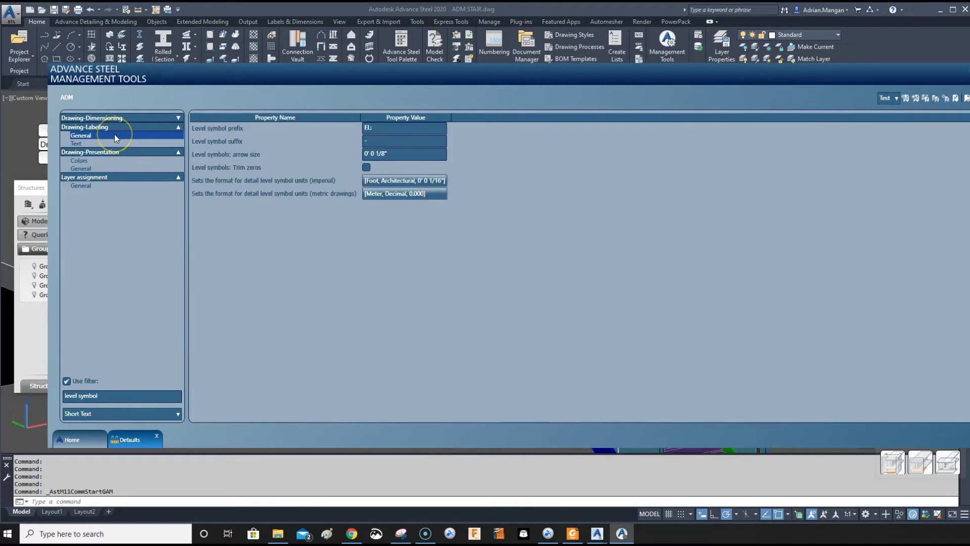
pyautogui.click(385, 131)
pyautogui.click(366, 168)
# - Change the filter to 'level dim' and show Drawing-Presentation > General with Level dimension prefix 'EL:'
pyautogui.moveTo(136, 396); pyautogui.dragTo(80, 399)
pyautogui.write('dim')
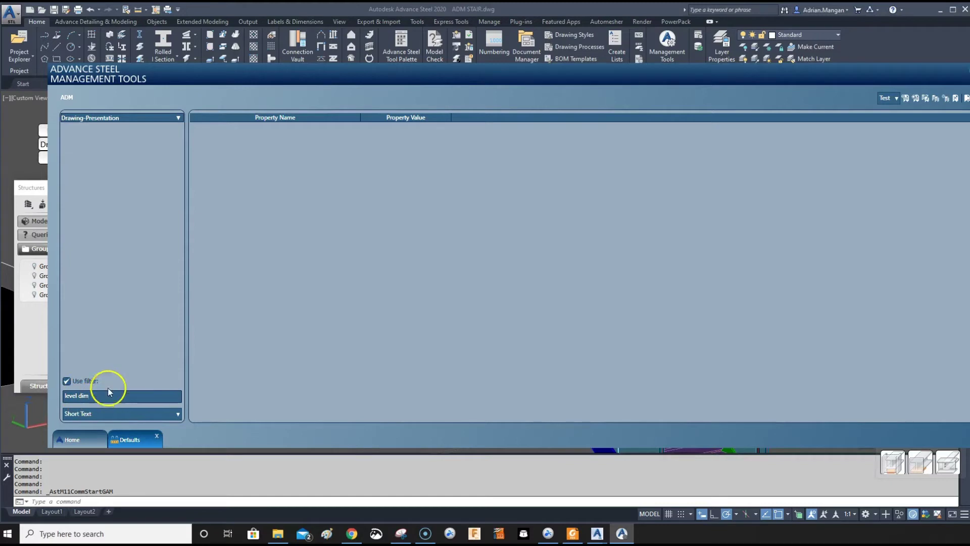
pyautogui.click(177, 118)
pyautogui.click(92, 128)
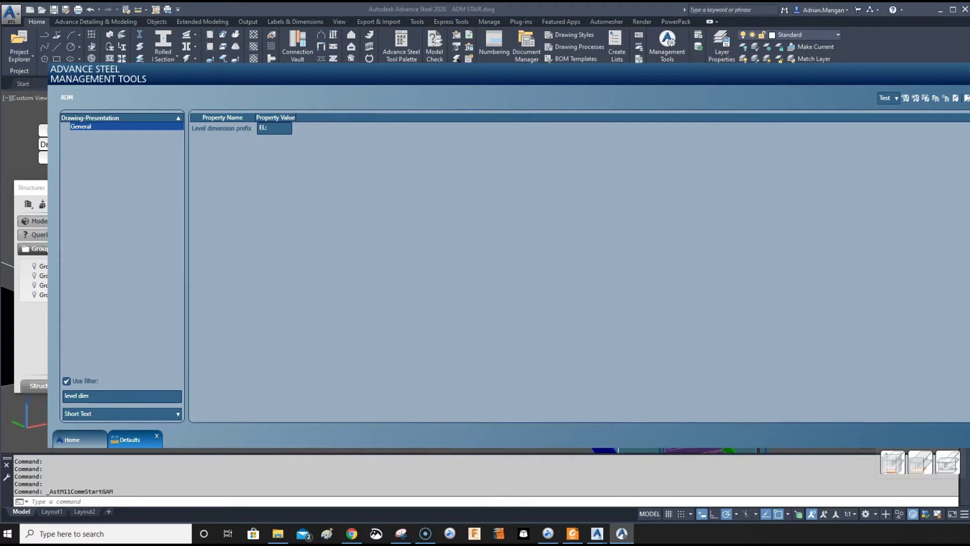
pyautogui.moveTo(949, 76); pyautogui.dragTo(924, 74)
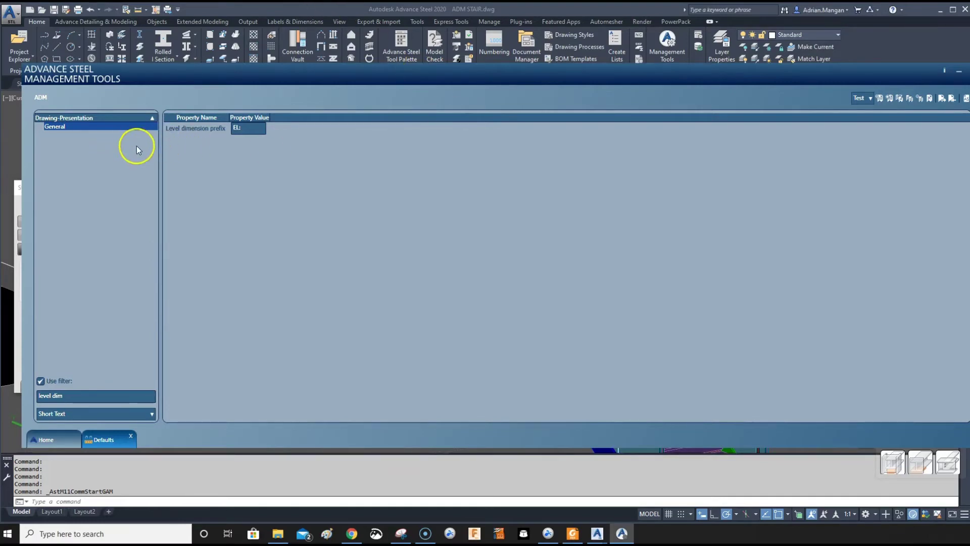
# - Replace the filter with 'zeros' and view the Drawing-Labeling > General trim zeros setting
pyautogui.click(149, 119)
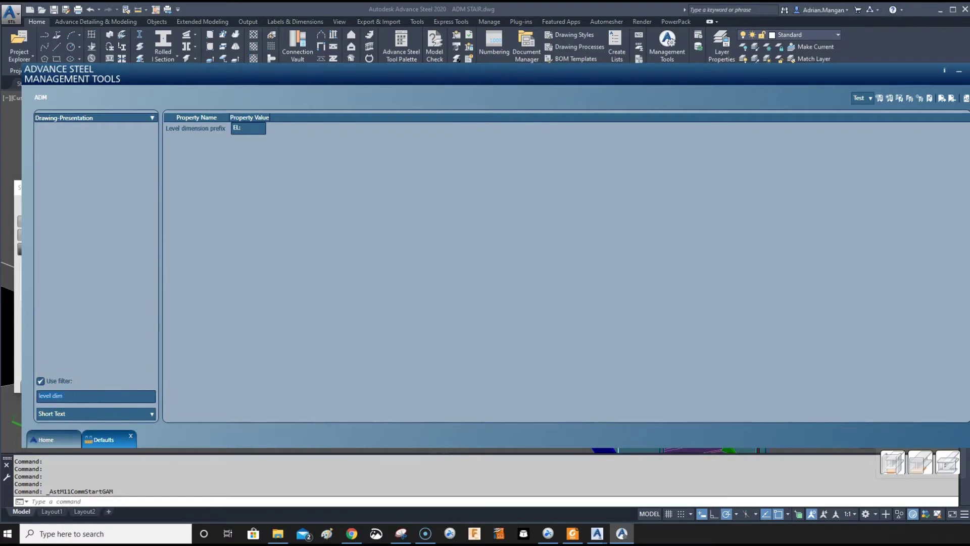
pyautogui.hotkey('ctrl', 'a')
pyautogui.write('zero')
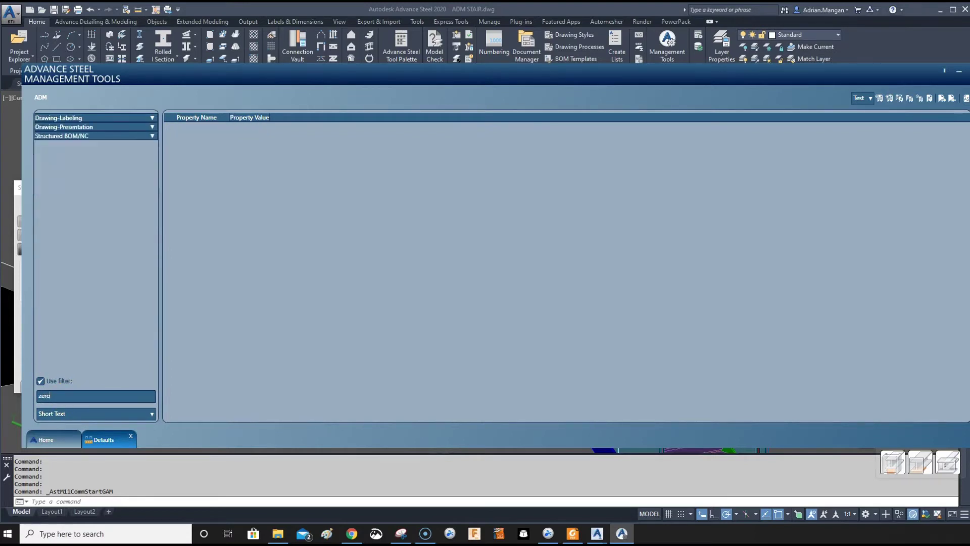
pyautogui.write('s')
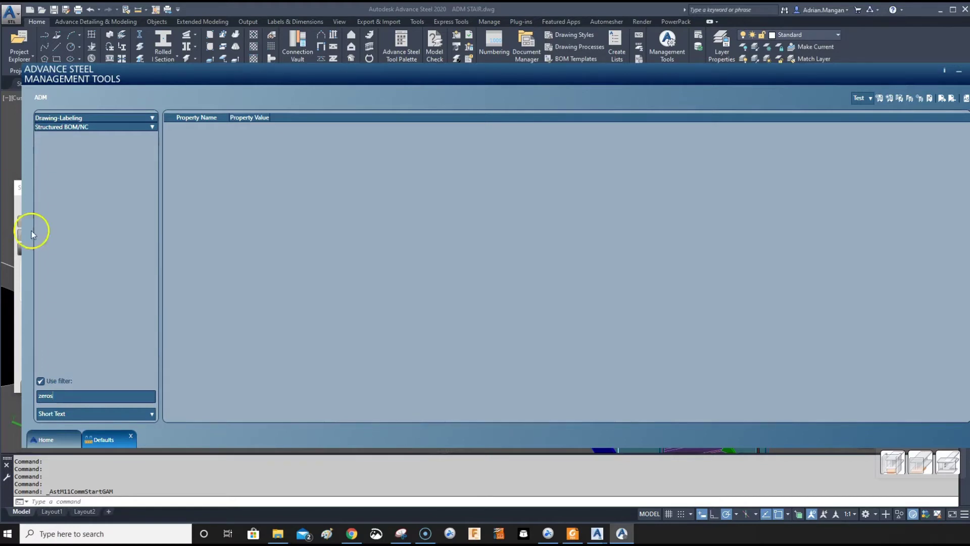
pyautogui.click(152, 118)
pyautogui.click(78, 126)
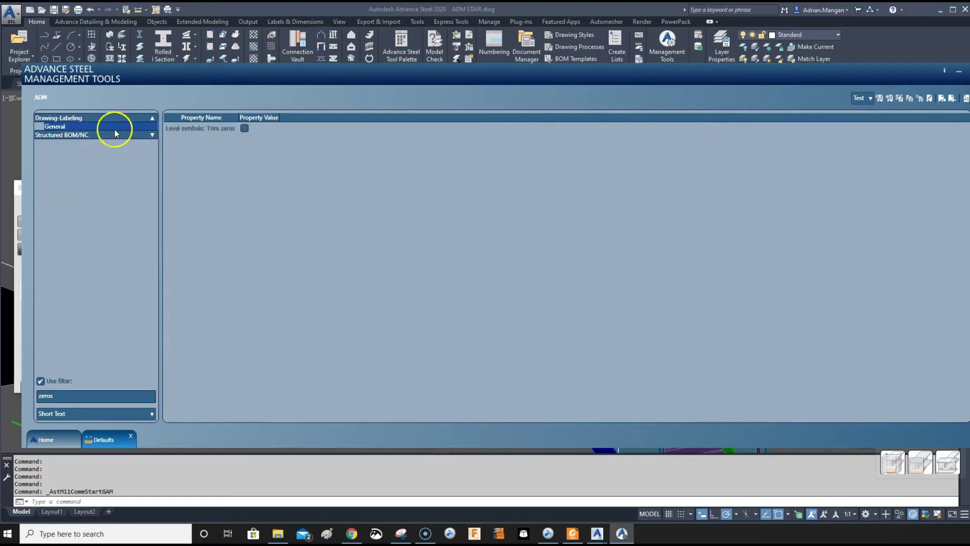
pyautogui.moveTo(178, 132)
# - Toggle 'Suppress the last zeros (used for BOM)' in Structured BOM/NC > General, then collapse the groups
pyautogui.click(152, 135)
pyautogui.click(69, 144)
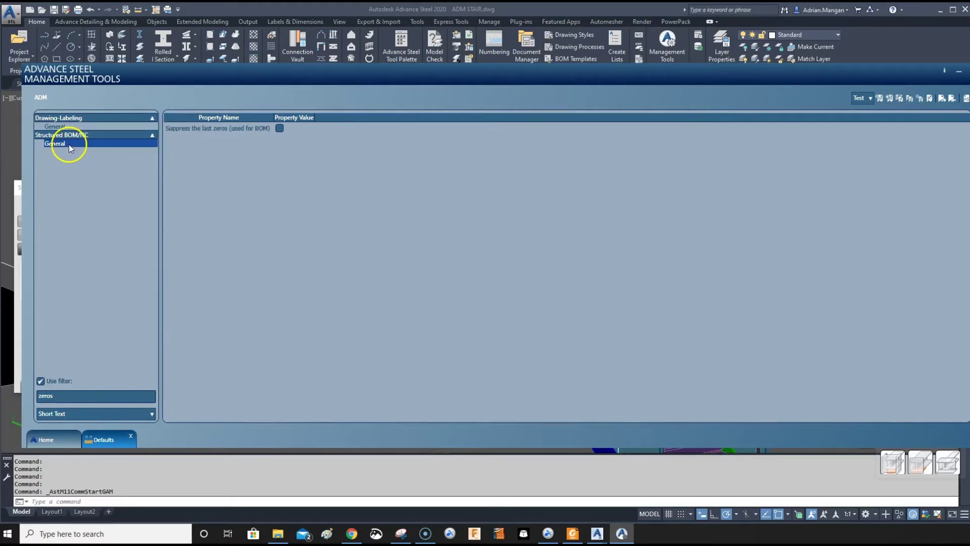
pyautogui.moveTo(202, 129)
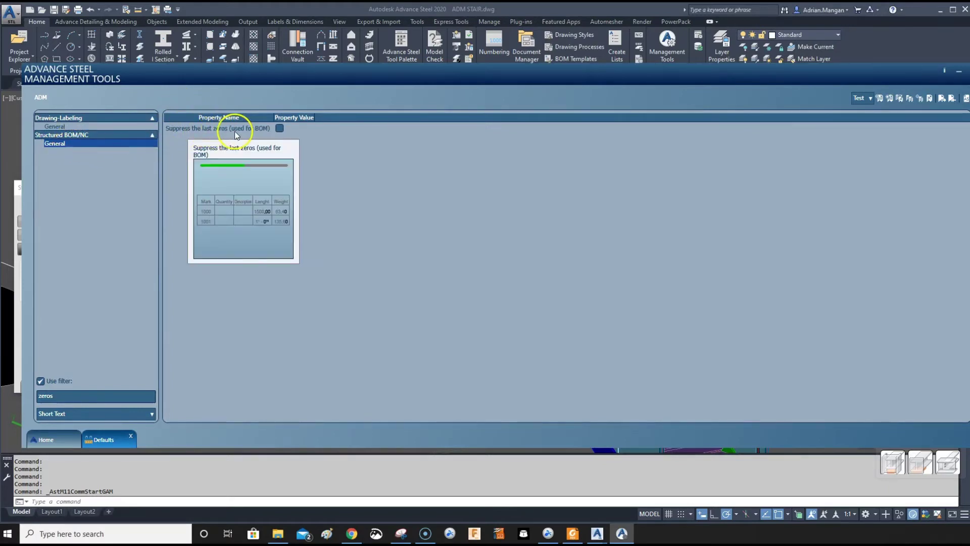
pyautogui.click(280, 129)
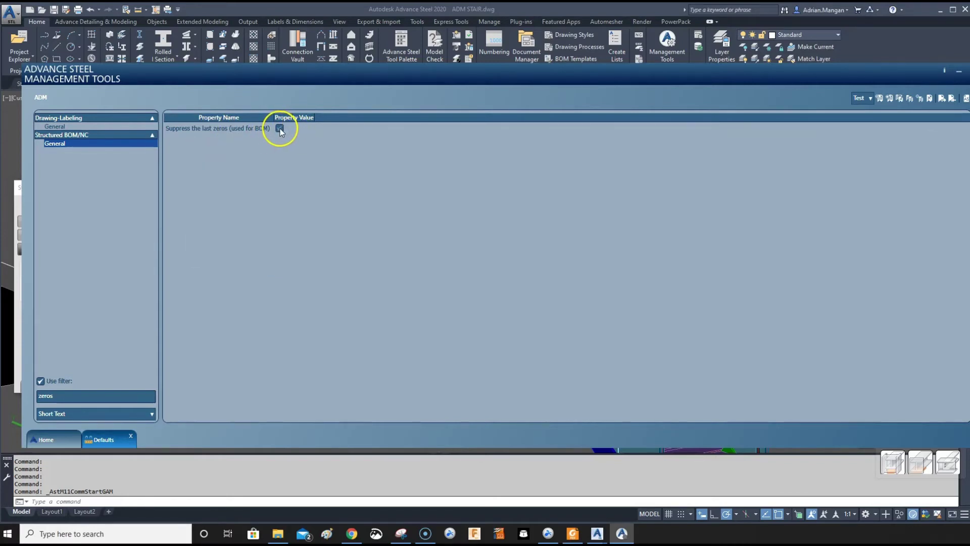
pyautogui.click(280, 129)
pyautogui.moveTo(248, 131)
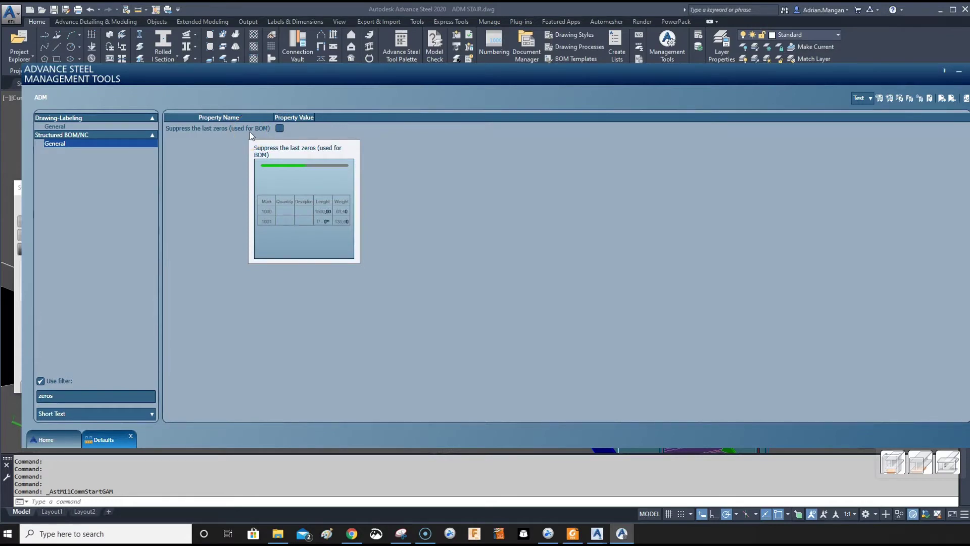
pyautogui.click(283, 128)
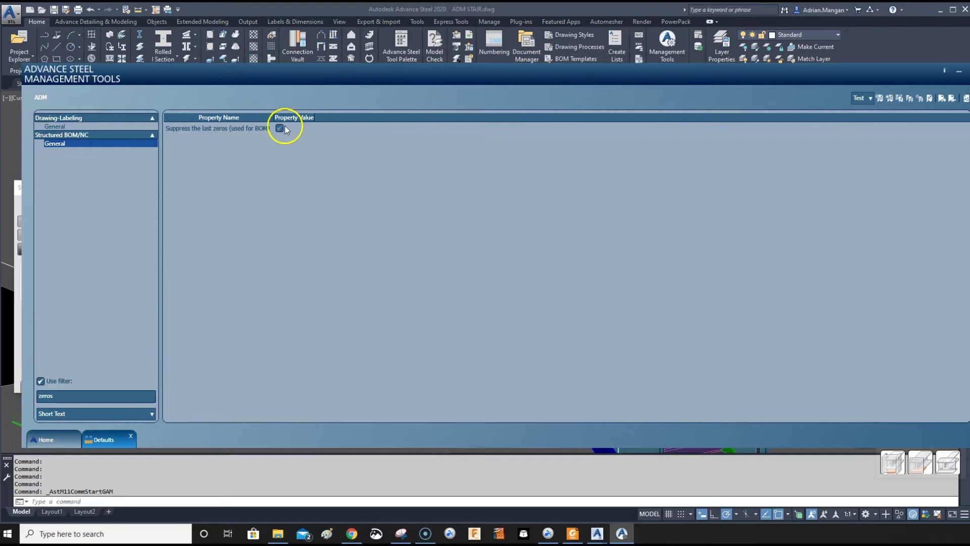
pyautogui.click(154, 135)
pyautogui.click(152, 118)
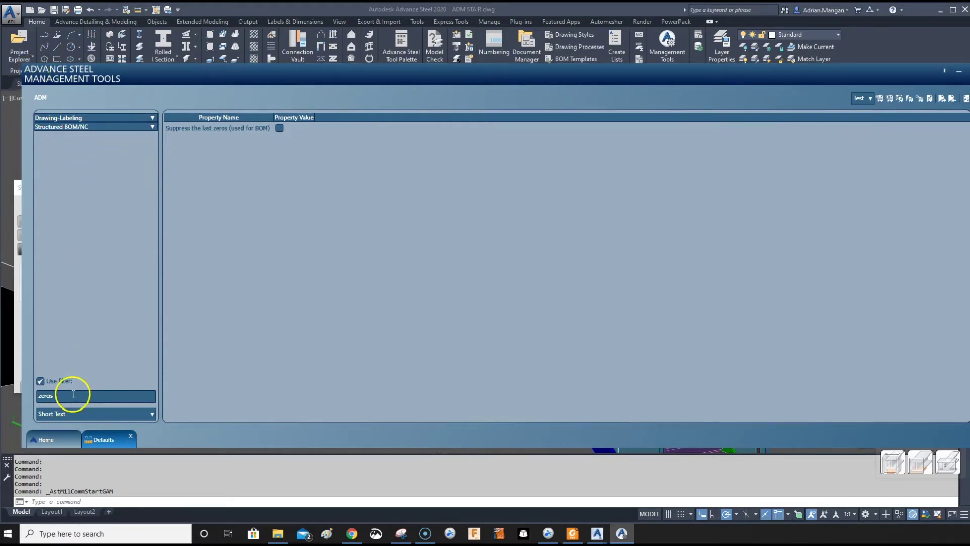
# - Broaden the filter to 'zero' and show the Drawing-Presentation > General hide zero sign options
pyautogui.press('BackSpace')
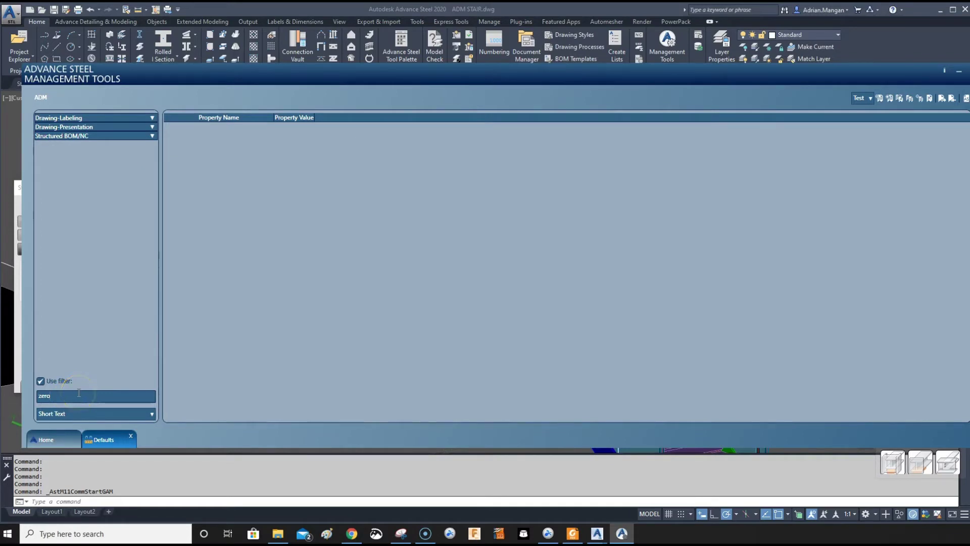
pyautogui.click(93, 372)
pyautogui.click(149, 118)
pyautogui.click(86, 128)
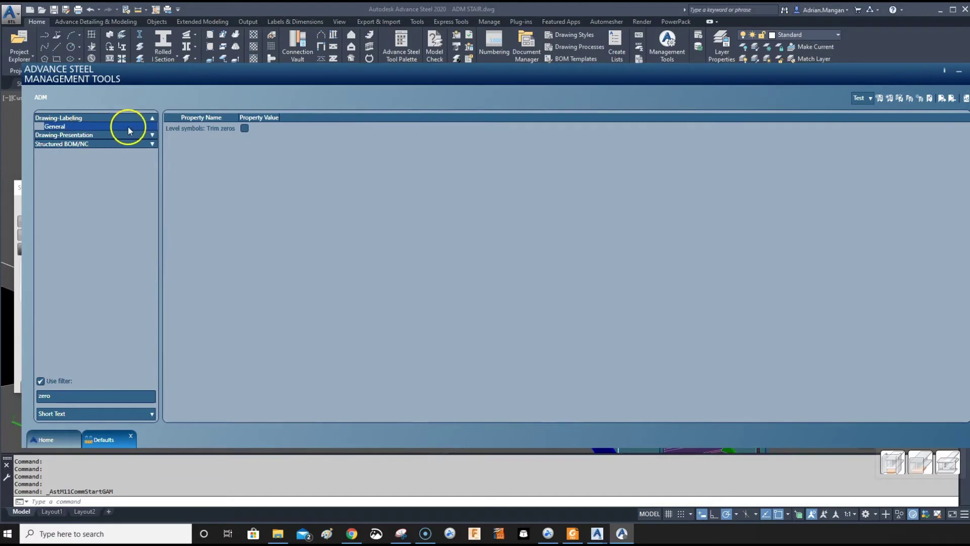
pyautogui.click(145, 135)
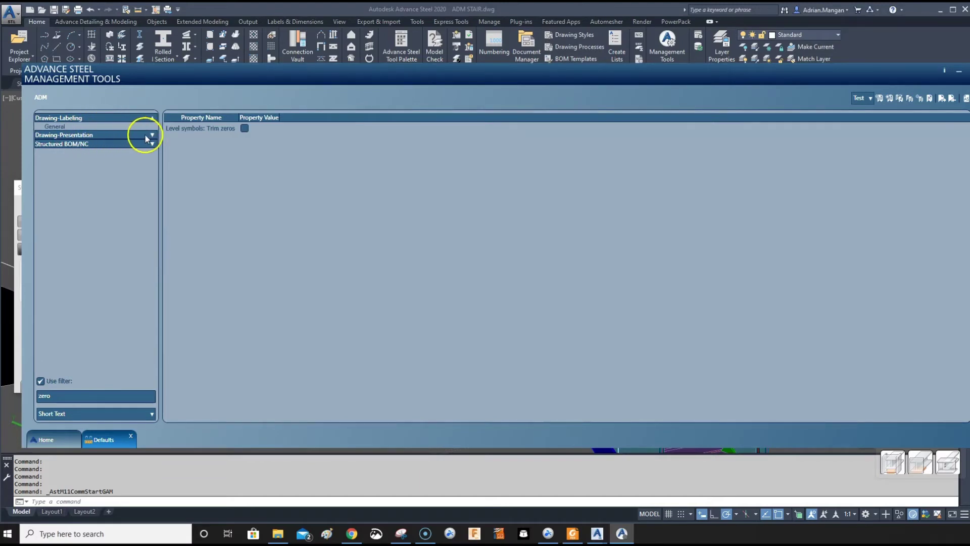
pyautogui.click(101, 143)
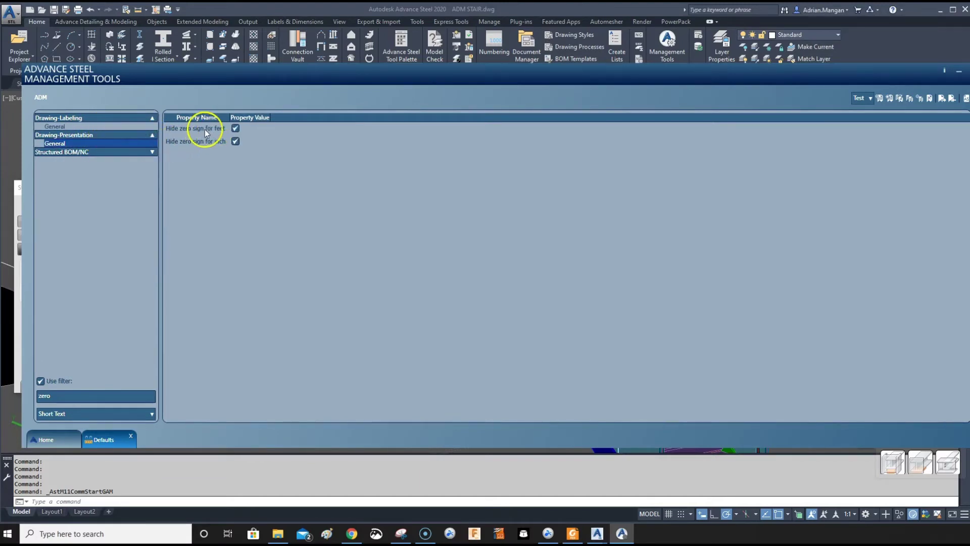
# - Uncheck 'Hide zero sign for feet' and 'Hide zero sign for inch'
pyautogui.moveTo(179, 131)
pyautogui.moveTo(220, 129)
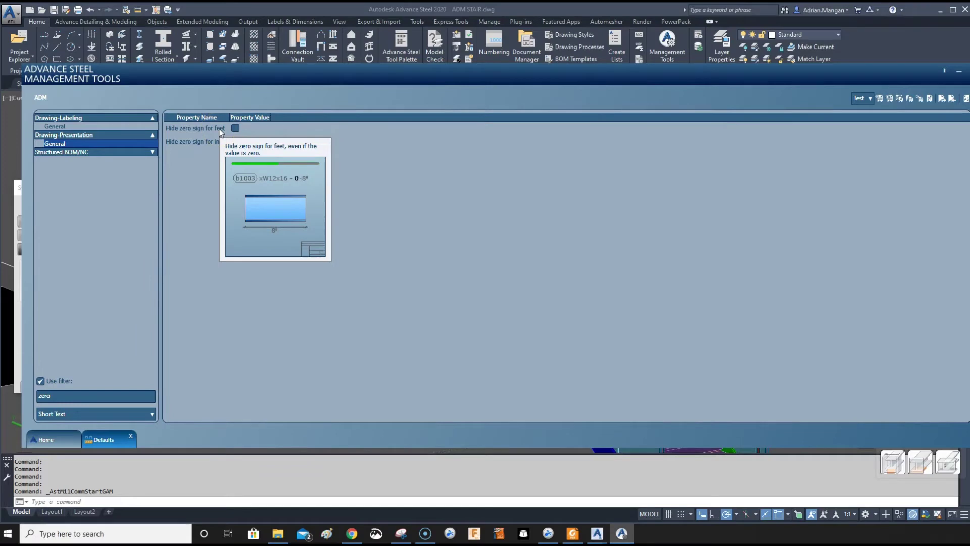
pyautogui.click(216, 141)
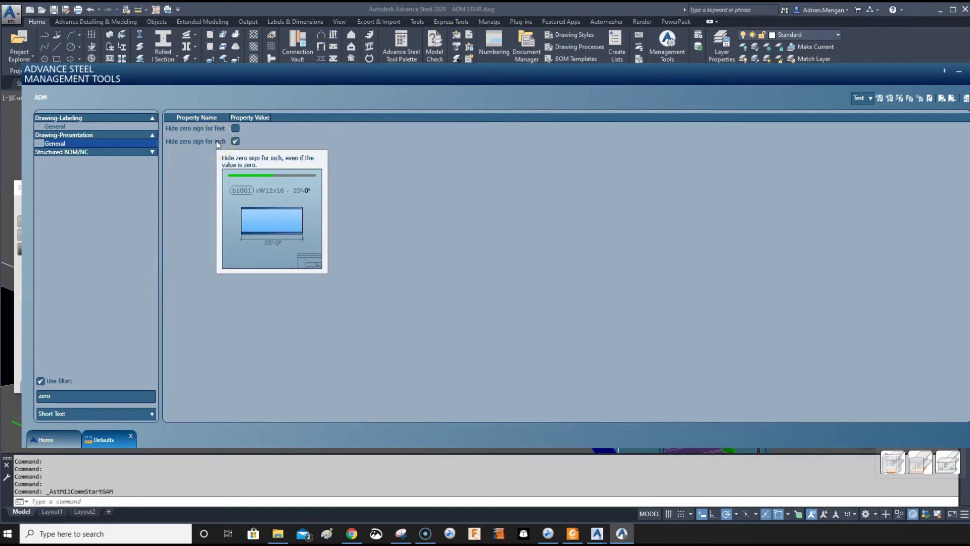
pyautogui.click(233, 143)
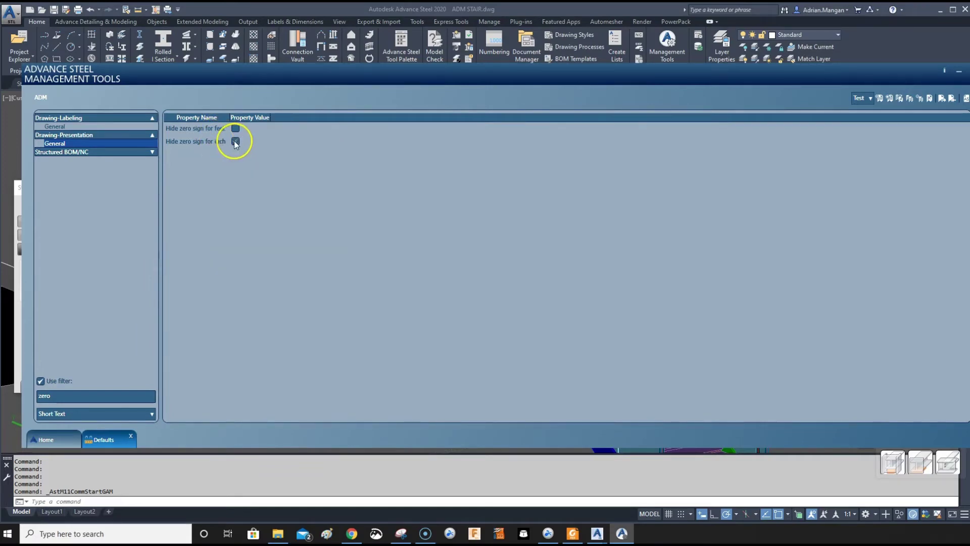
pyautogui.moveTo(213, 142)
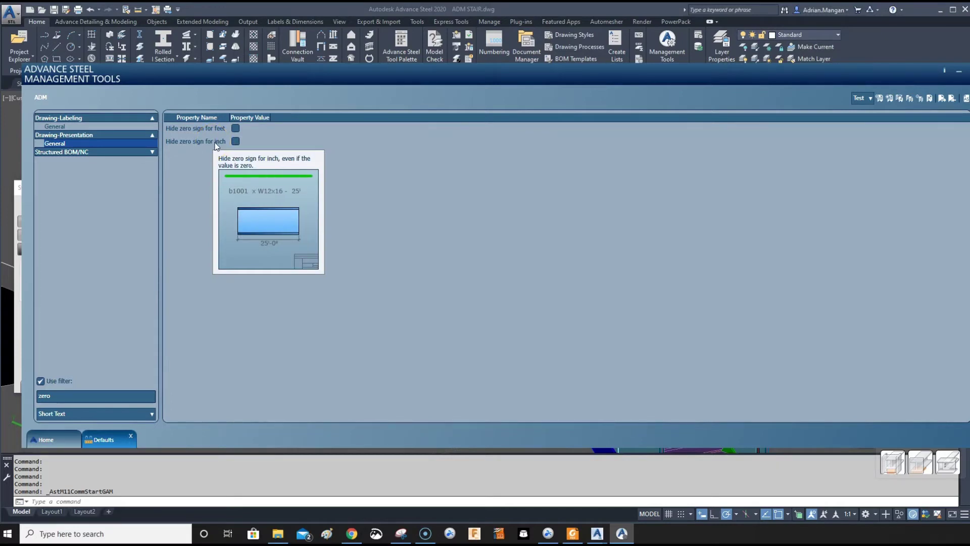
pyautogui.click(235, 142)
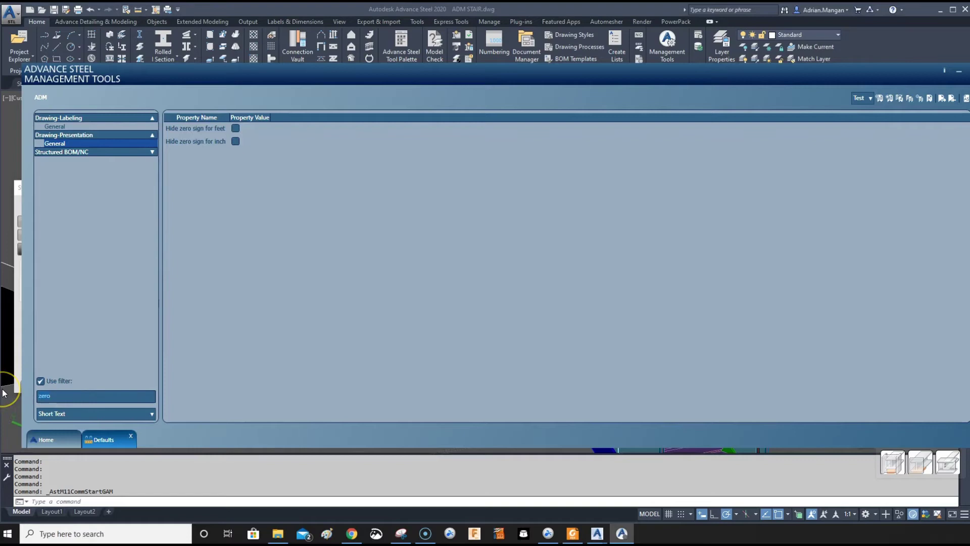
# - Filter on 'Sca' and review the Drawing-Labeling > General scale factor for lists, 0.25
pyautogui.press('BackSpace')
pyautogui.press('BackSpace')
pyautogui.press('BackSpace')
pyautogui.press('BackSpace')
pyautogui.write('Scale')
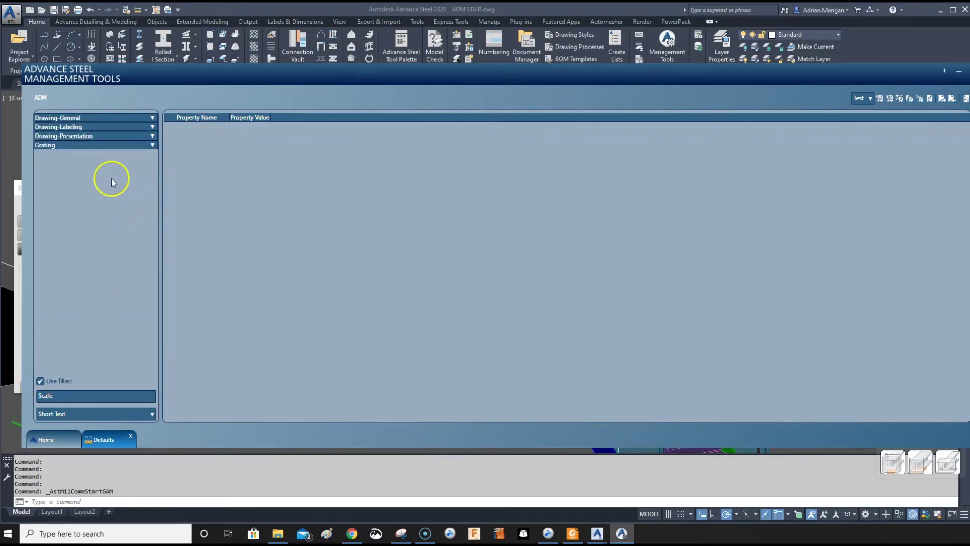
pyautogui.click(152, 118)
pyautogui.click(95, 127)
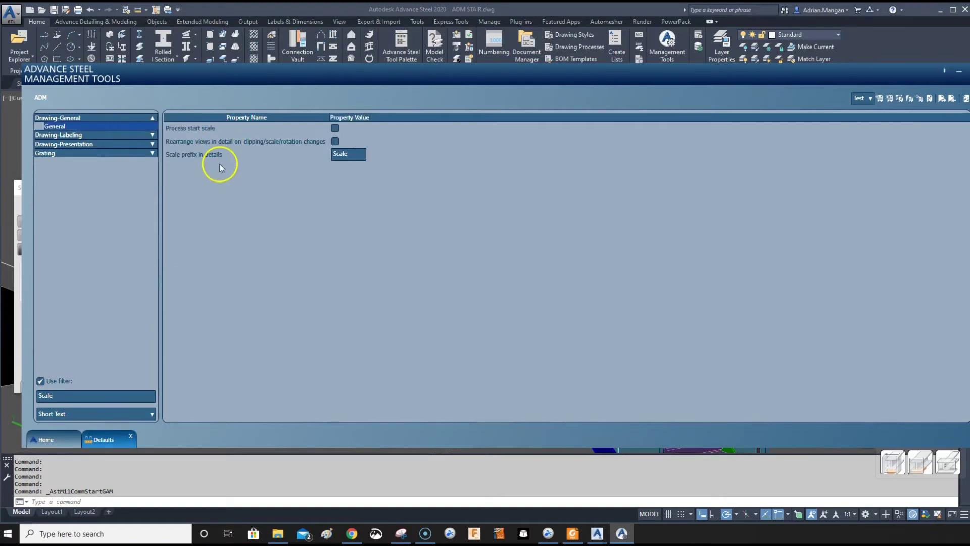
pyautogui.click(150, 135)
pyautogui.click(87, 144)
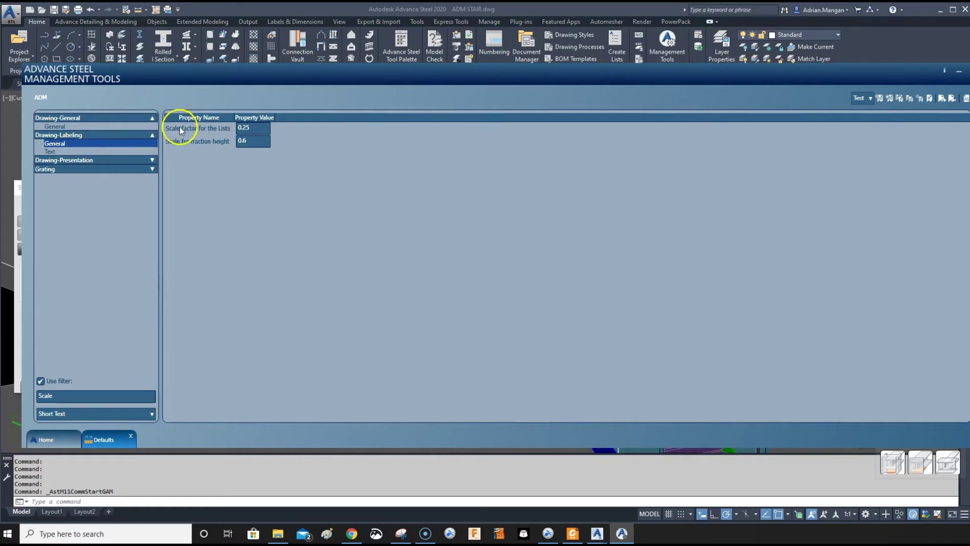
pyautogui.click(253, 128)
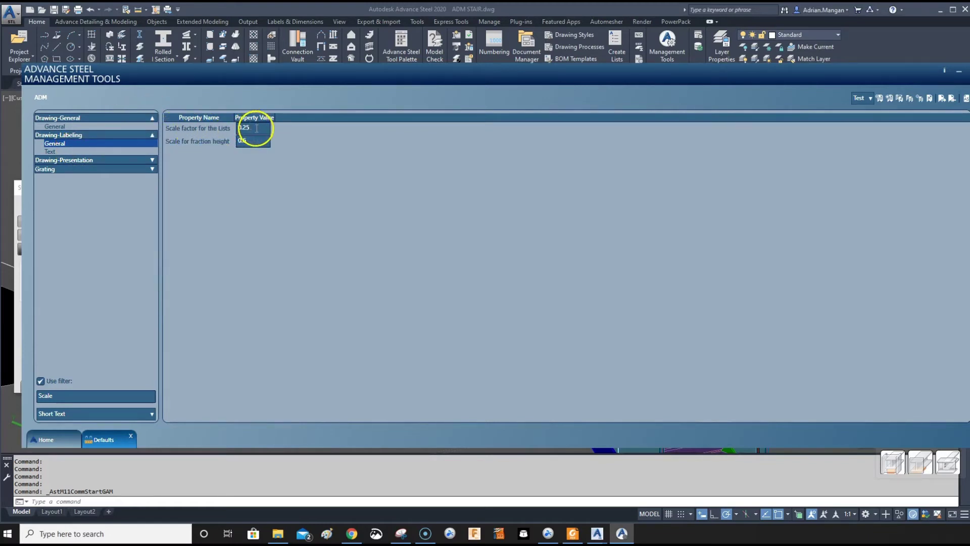
# - Set Scale for fraction height to 0.75 and collapse the Drawing categories
pyautogui.click(256, 140)
pyautogui.press('BackSpace')
pyautogui.write('75')
pyautogui.click(253, 115)
pyautogui.click(153, 161)
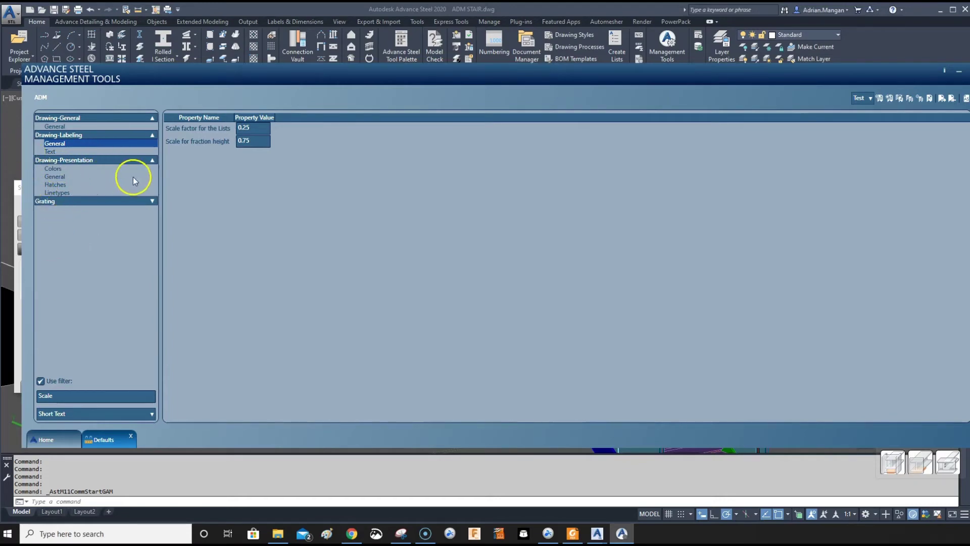
pyautogui.click(152, 160)
pyautogui.click(152, 135)
pyautogui.click(152, 118)
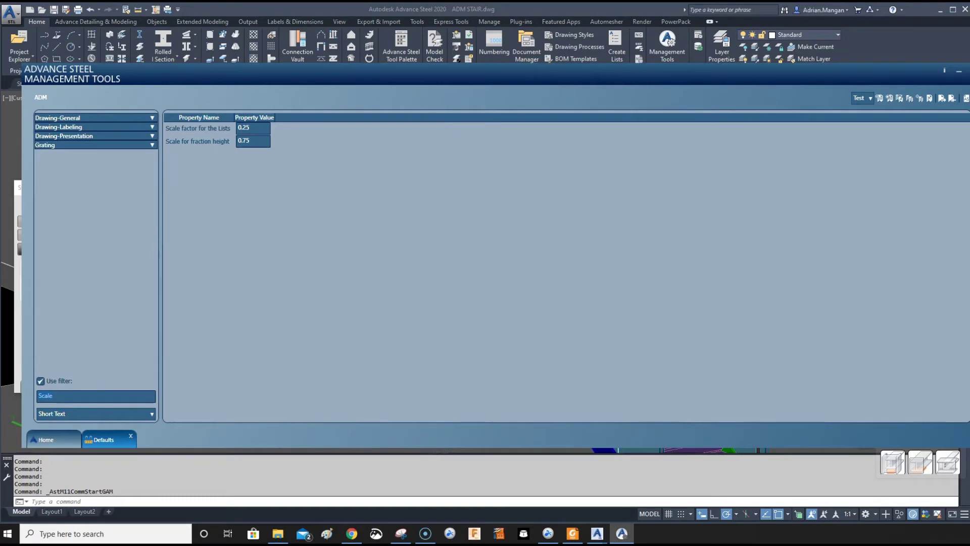
# - Filter the defaults on 'view - Radius', correcting the typed filter text
pyautogui.write('dev')
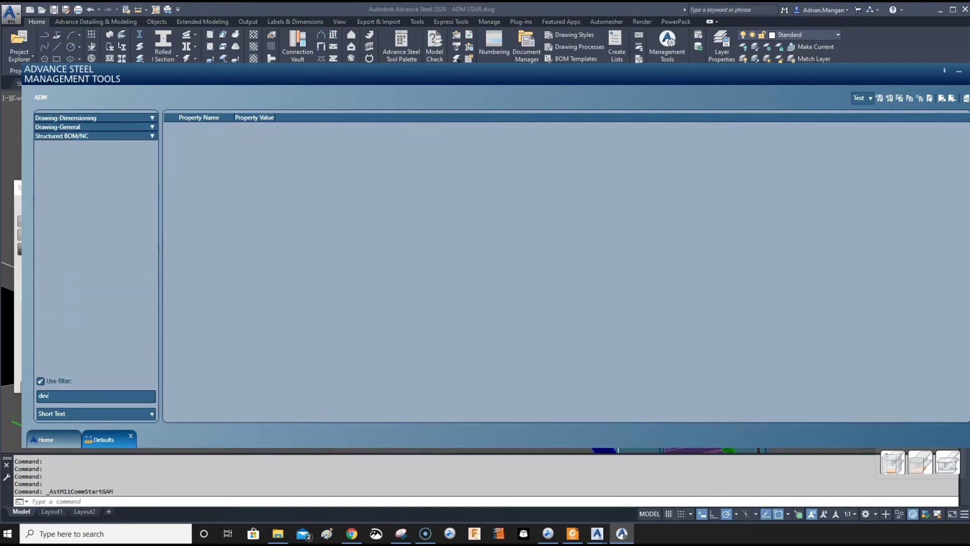
pyautogui.press('BackSpace')
pyautogui.press('BackSpace')
pyautogui.press('BackSpace')
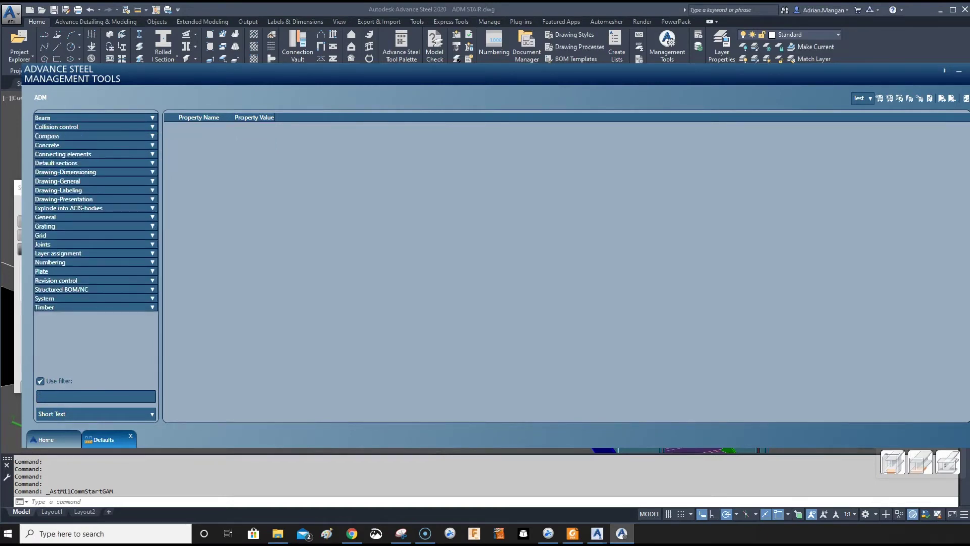
pyautogui.write('view')
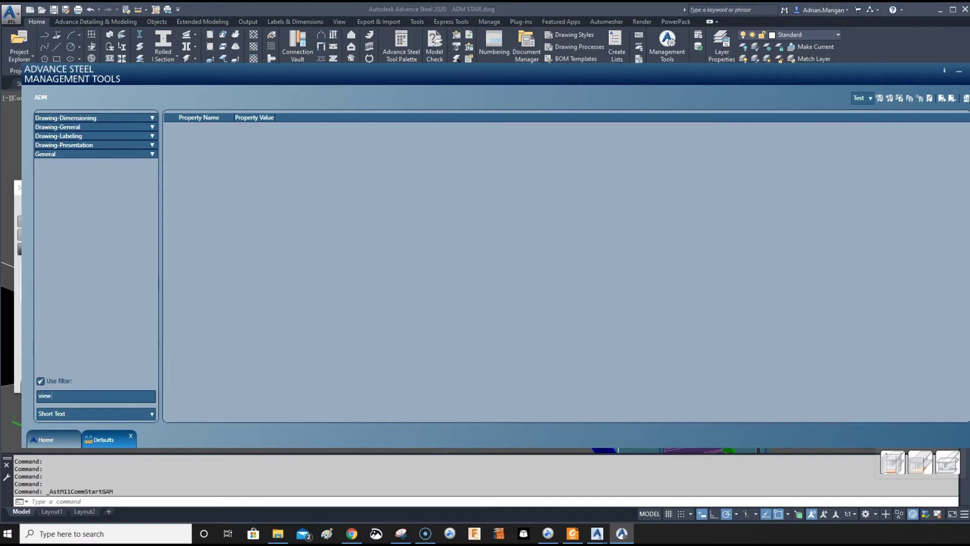
pyautogui.write(' radiu')
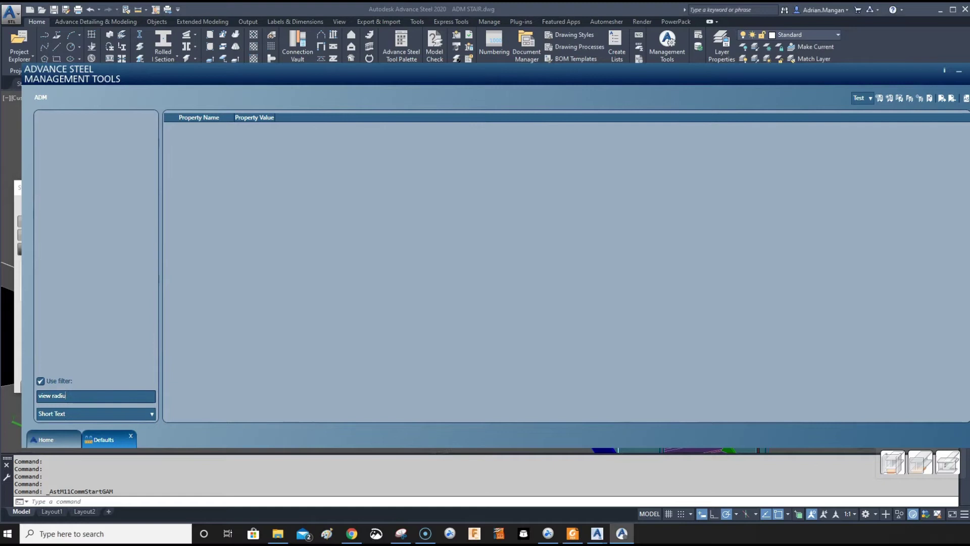
pyautogui.press('BackSpace')
pyautogui.press('BackSpace')
pyautogui.press('BackSpace')
pyautogui.press('BackSpace')
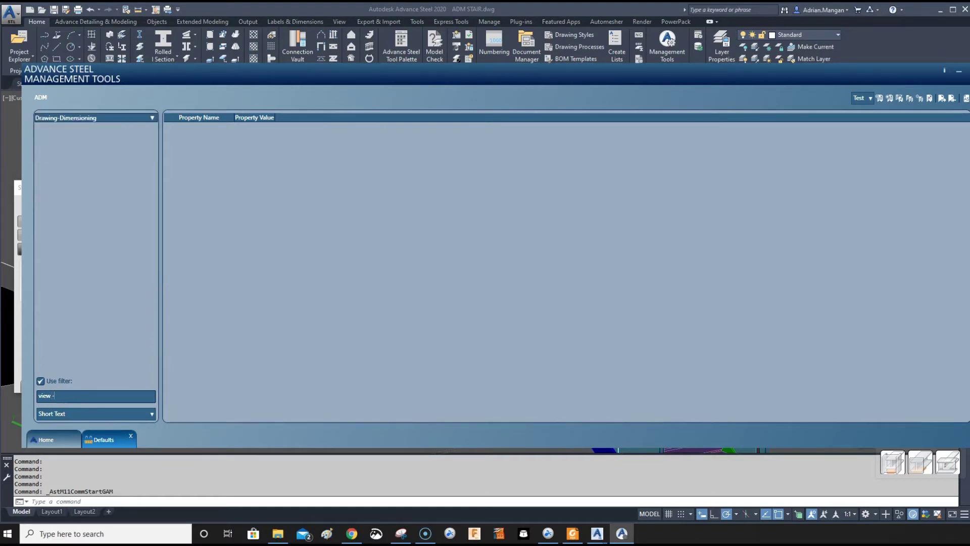
pyautogui.write('- radius')
pyautogui.click(60, 397)
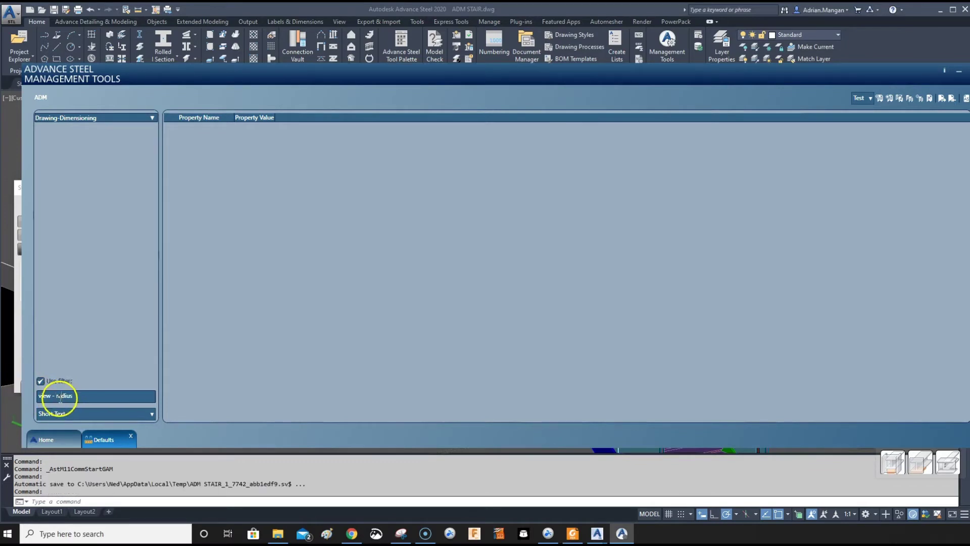
pyautogui.press('Delete')
pyautogui.write('a')
# - Set Drawing-Dimensioning > General Development view - Radius dimension type to inner dimension
pyautogui.click(154, 118)
pyautogui.click(107, 128)
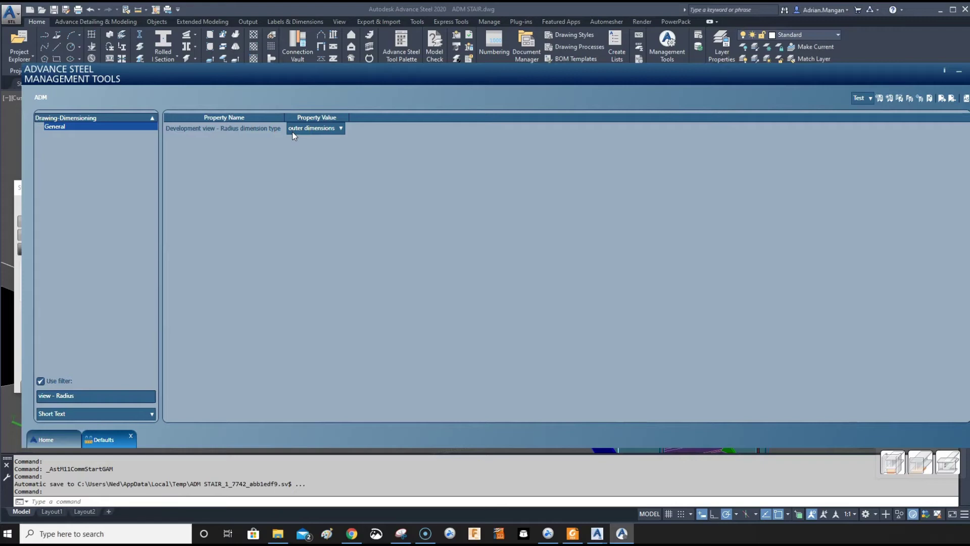
pyautogui.click(297, 156)
pyautogui.click(326, 129)
pyautogui.click(341, 130)
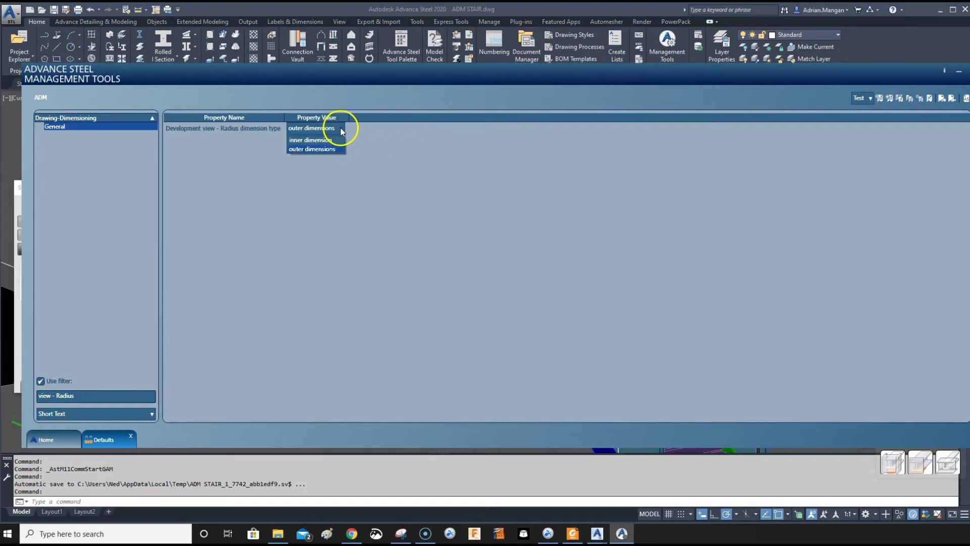
pyautogui.click(330, 141)
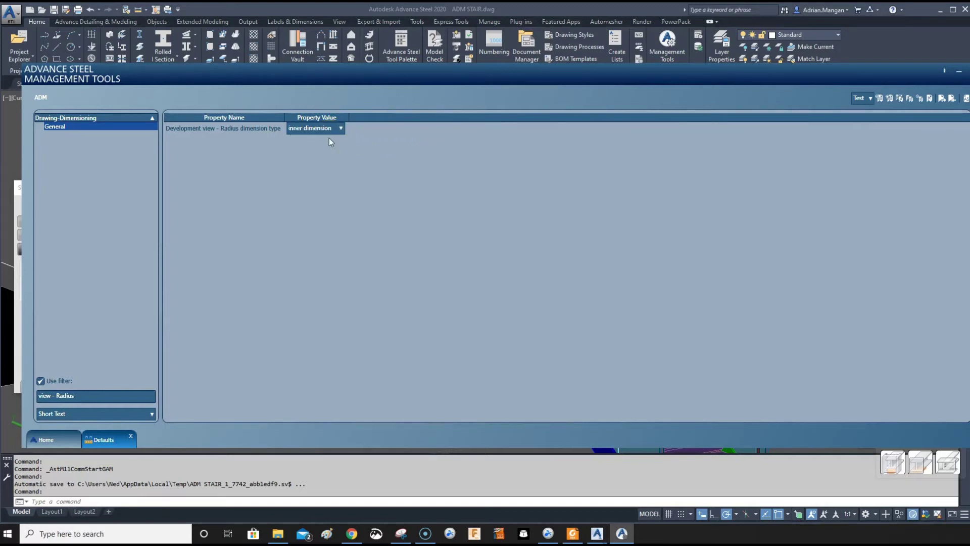
pyautogui.click(856, 184)
pyautogui.click(966, 99)
pyautogui.click(788, 94)
# - Filter defaults by 'revision index' and tick Show the revision index under Revision control > General
pyautogui.write('rev')
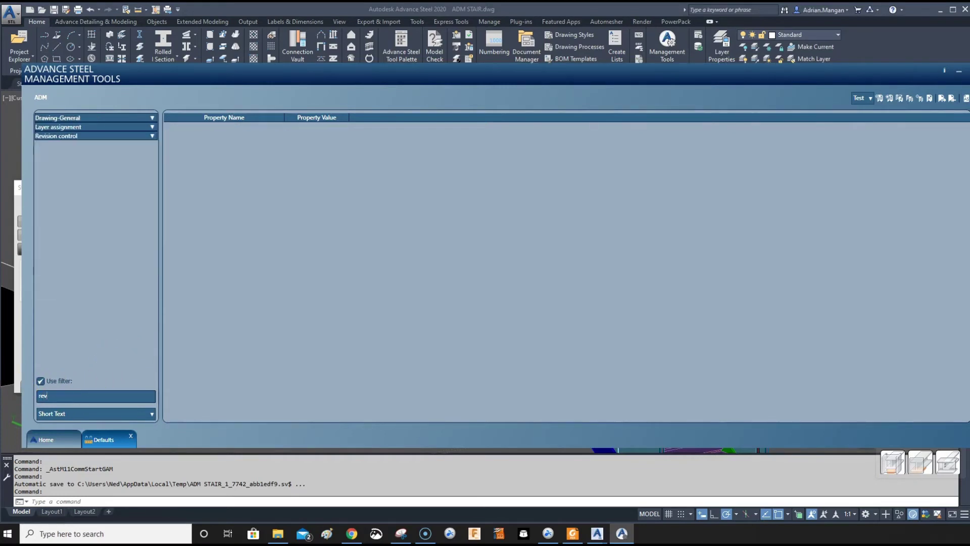
pyautogui.write('ision ind')
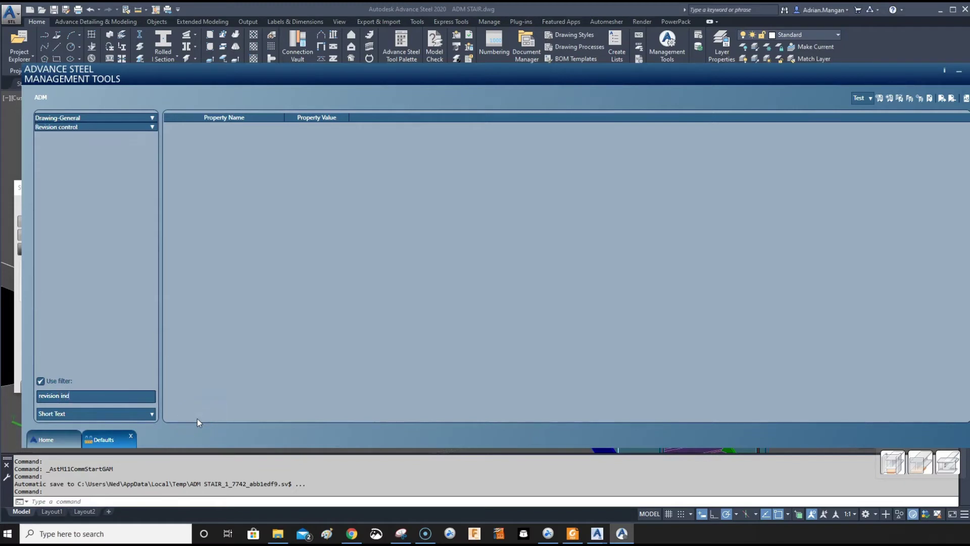
pyautogui.write('ex')
pyautogui.click(152, 117)
pyautogui.click(91, 127)
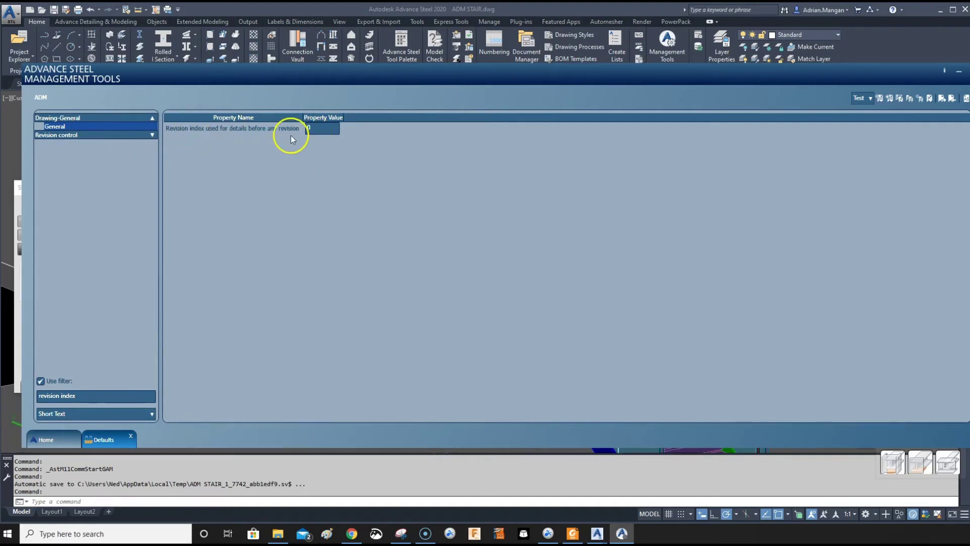
pyautogui.click(152, 135)
pyautogui.click(59, 144)
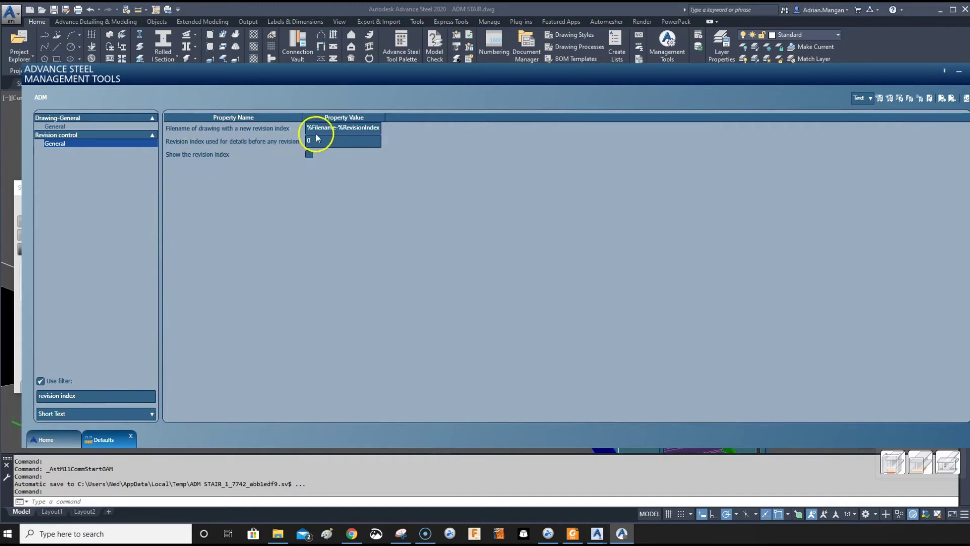
pyautogui.moveTo(228, 142)
pyautogui.moveTo(197, 155)
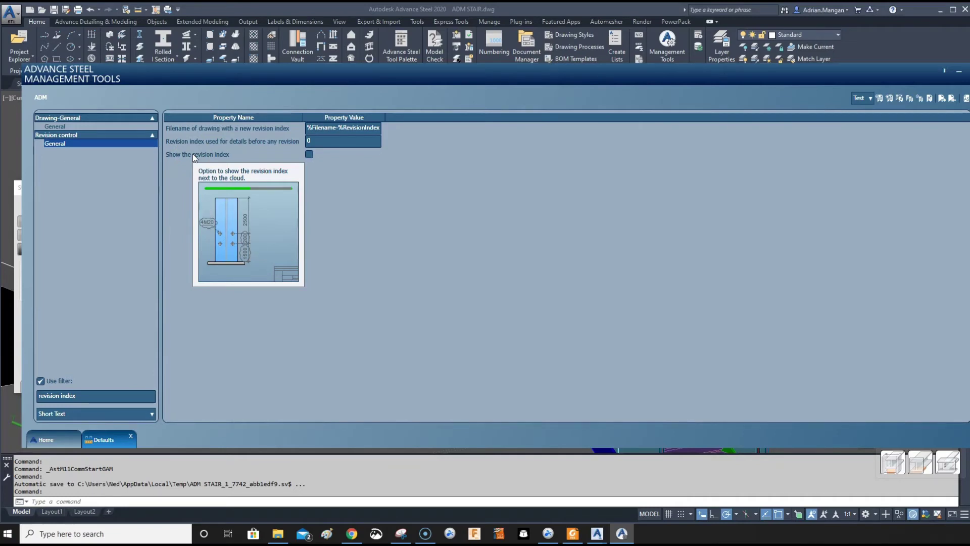
pyautogui.click(309, 155)
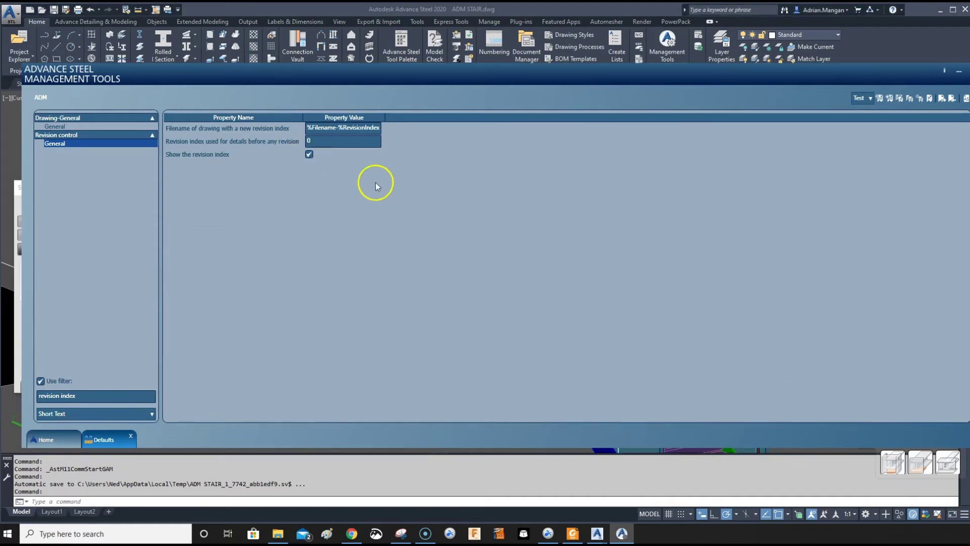
pyautogui.click(221, 157)
# - Filter on 'lot/phase' and tick Lot/Phase numbering for main part, beam and plate
pyautogui.moveTo(95, 394); pyautogui.dragTo(22, 385)
pyautogui.write('lot')
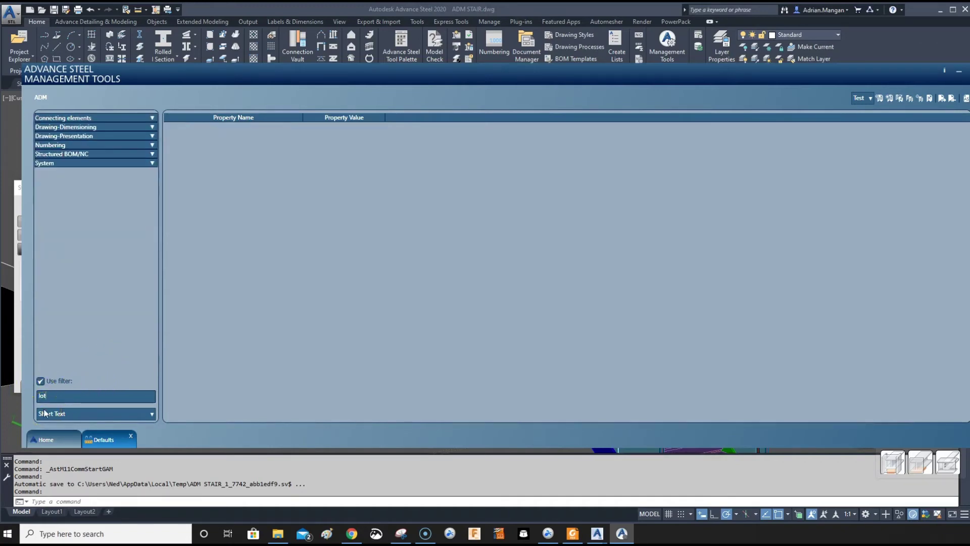
pyautogui.write(' phase')
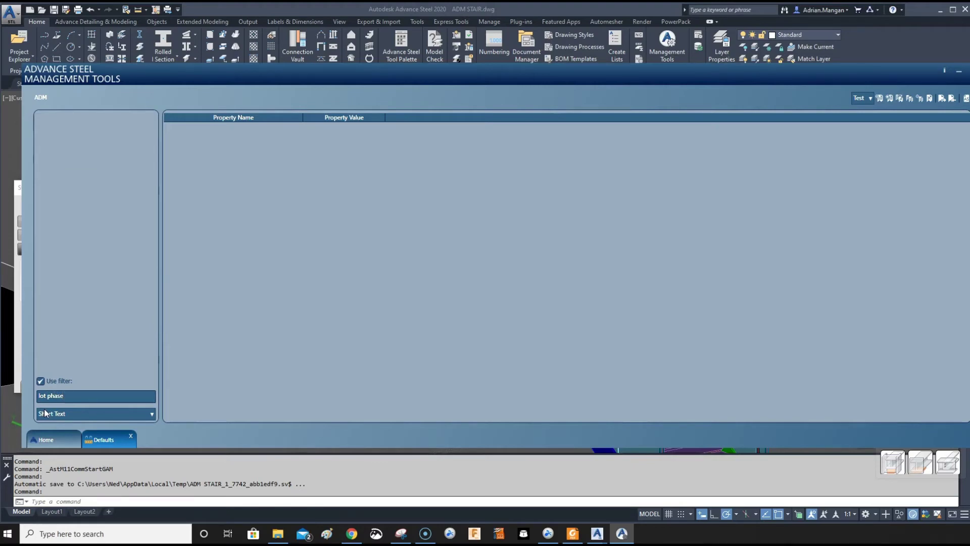
pyautogui.press('BackSpace')
pyautogui.press('BackSpace')
pyautogui.press('BackSpace')
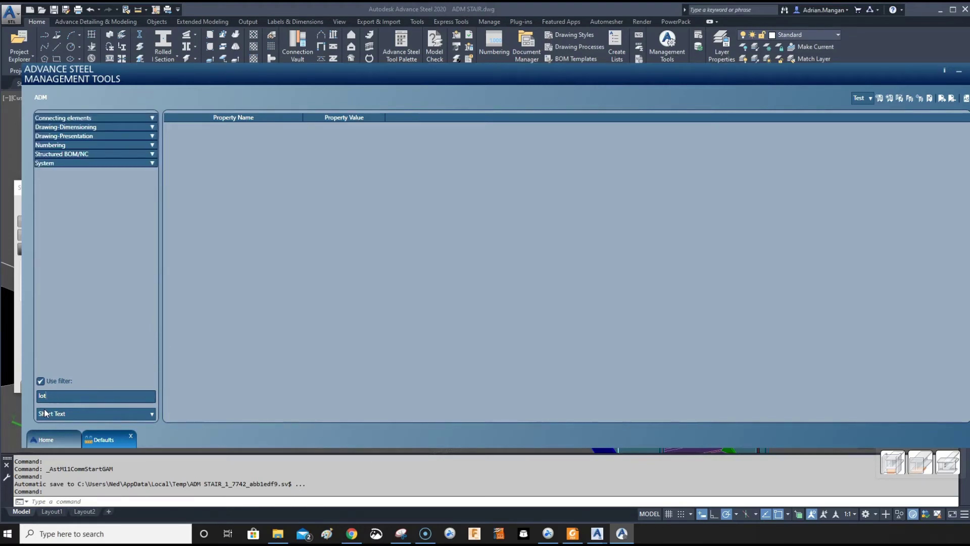
pyautogui.write('/p')
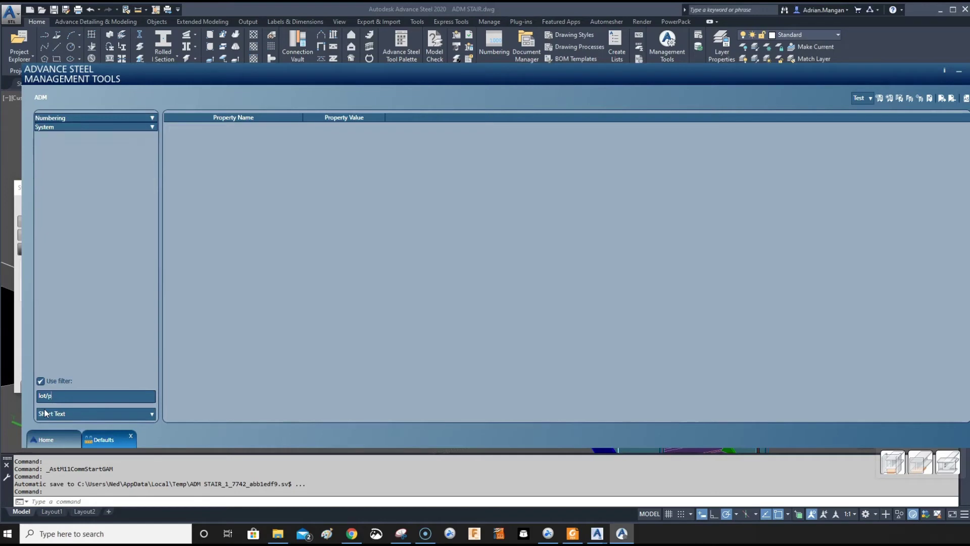
pyautogui.write('hase')
pyautogui.click(154, 118)
pyautogui.click(107, 127)
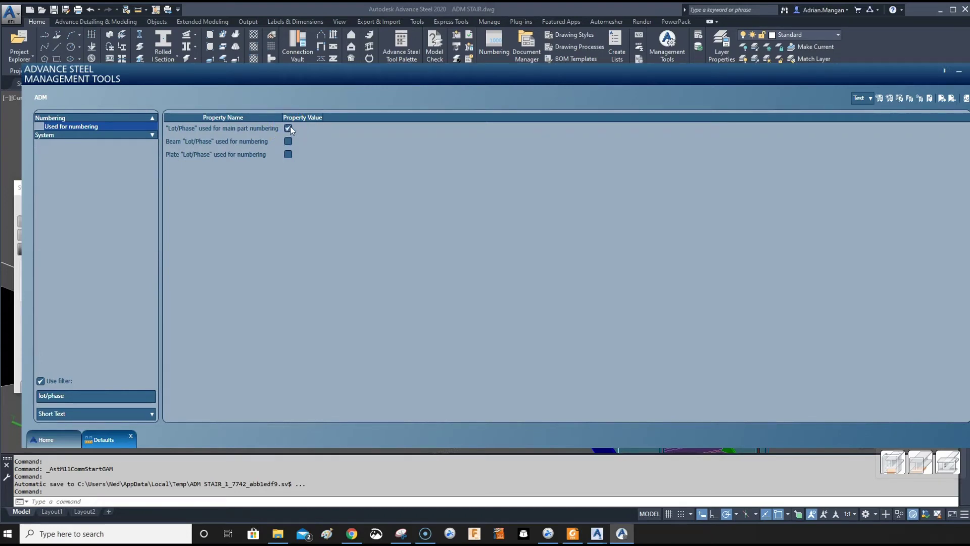
pyautogui.click(285, 146)
pyautogui.click(299, 139)
pyautogui.click(288, 154)
pyautogui.click(288, 141)
# - Check System > General's 'Copy the object Lot/Phase attribute' setting
pyautogui.moveTo(201, 154)
pyautogui.click(152, 133)
pyautogui.click(56, 143)
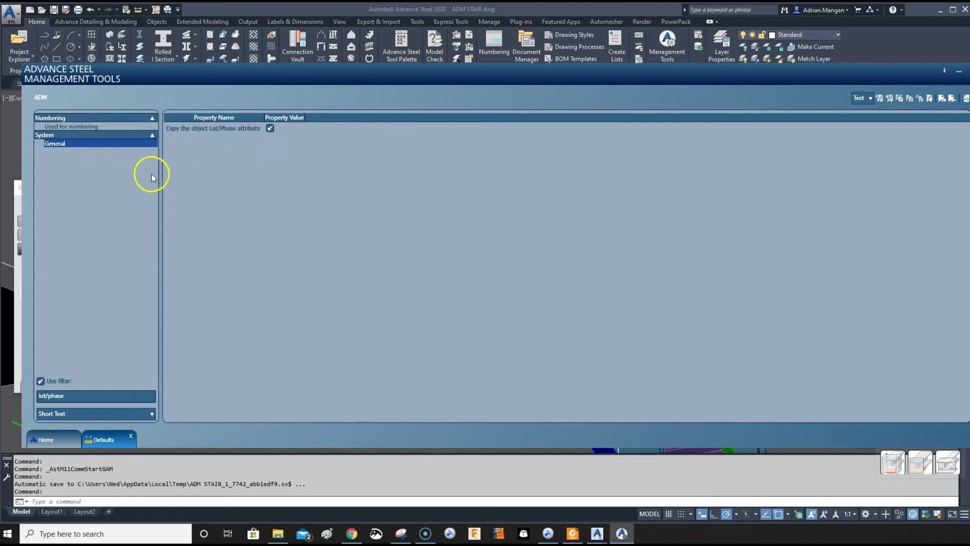
pyautogui.click(152, 135)
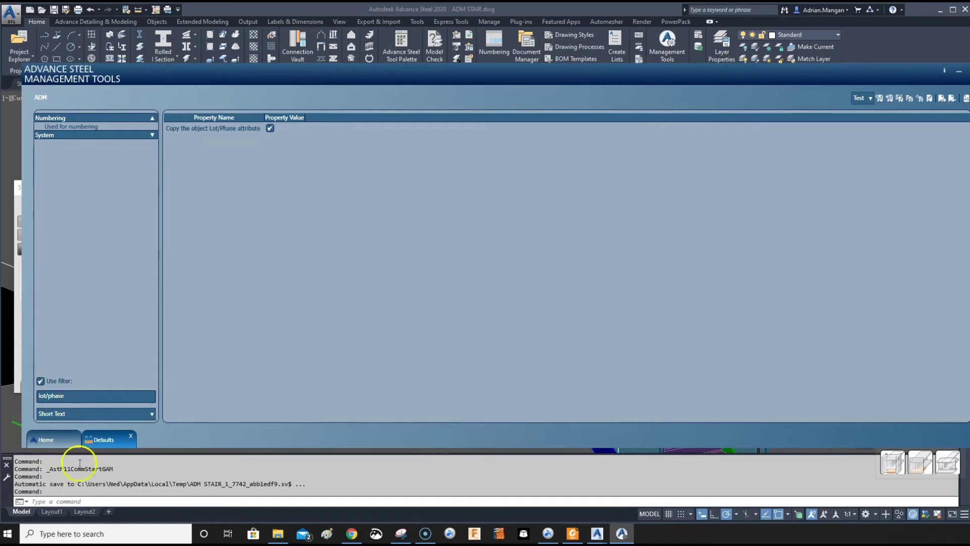
# - Filter the defaults by 'display a'
pyautogui.moveTo(95, 397); pyautogui.dragTo(26, 386)
pyautogui.write('display')
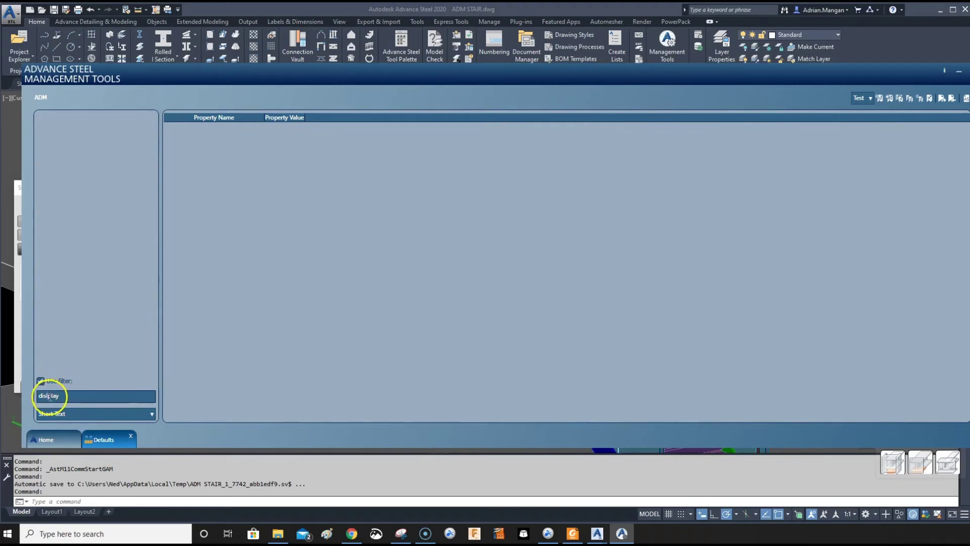
pyautogui.press('Return')
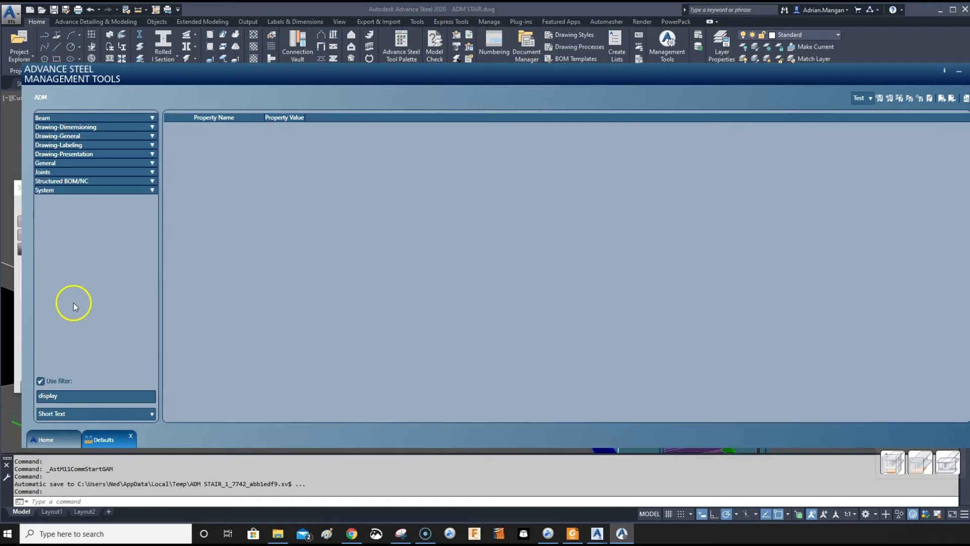
pyautogui.click(75, 392)
pyautogui.press('Return')
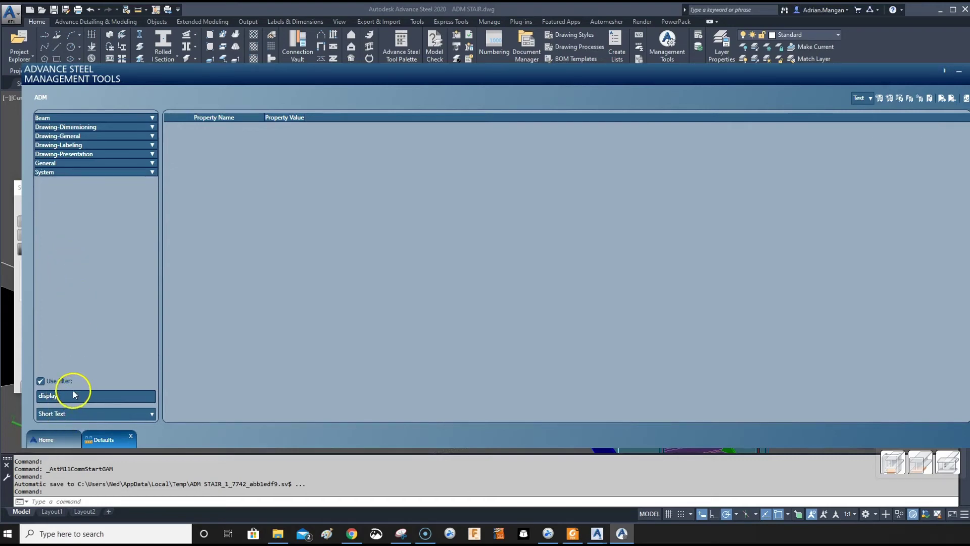
pyautogui.write('a')
# - Enable 'Display a cut symbol for end plate views' in Drawing-Presentation > General
pyautogui.click(152, 117)
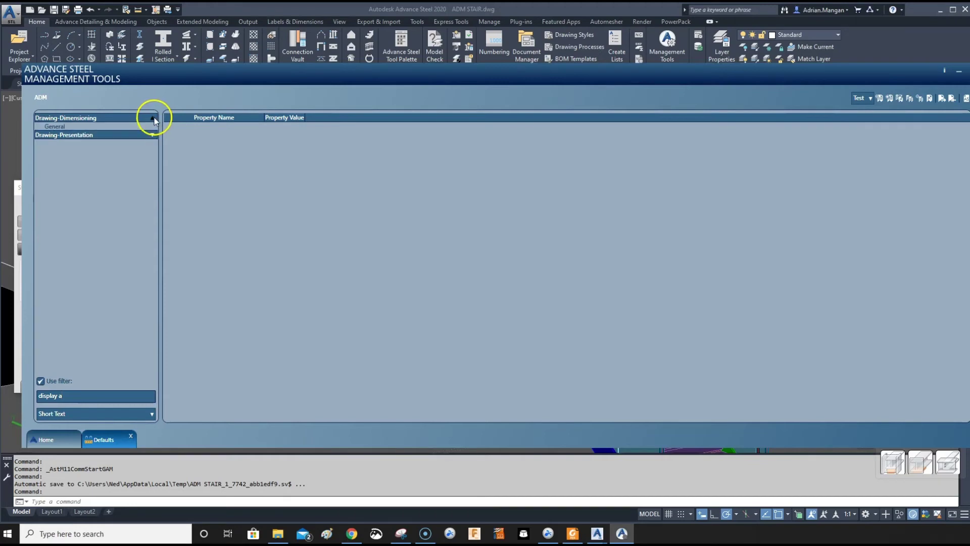
pyautogui.click(120, 127)
pyautogui.click(152, 135)
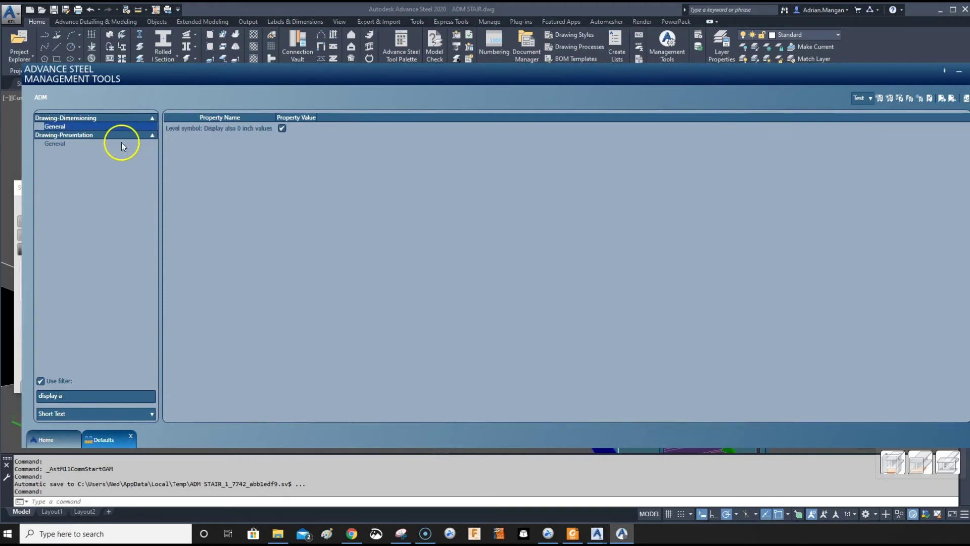
pyautogui.click(101, 144)
pyautogui.moveTo(177, 131)
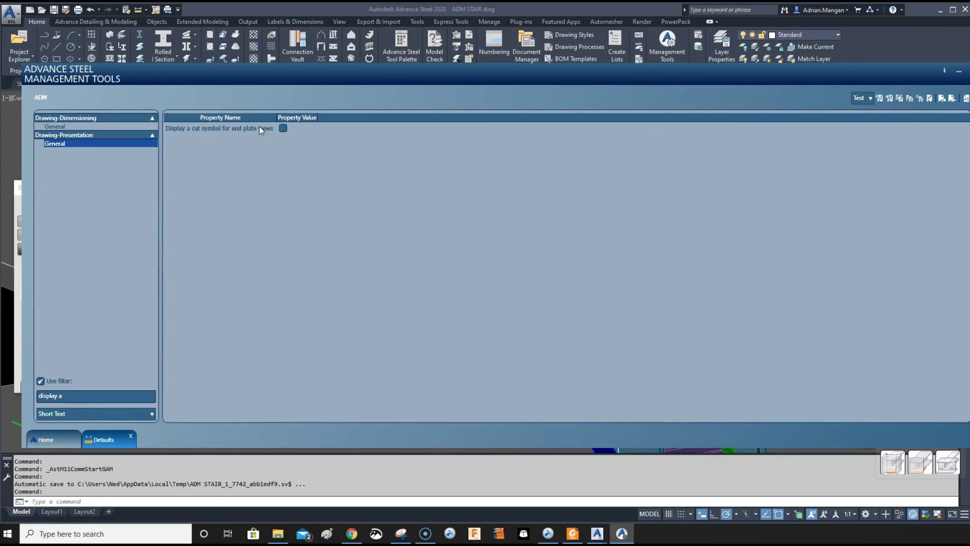
pyautogui.click(283, 128)
# - Filter on 'default dia' and set Drawing-Labeling's standard hole diameter to 0' 0 1/16"
pyautogui.tripleClick(95, 396)
pyautogui.write('defa')
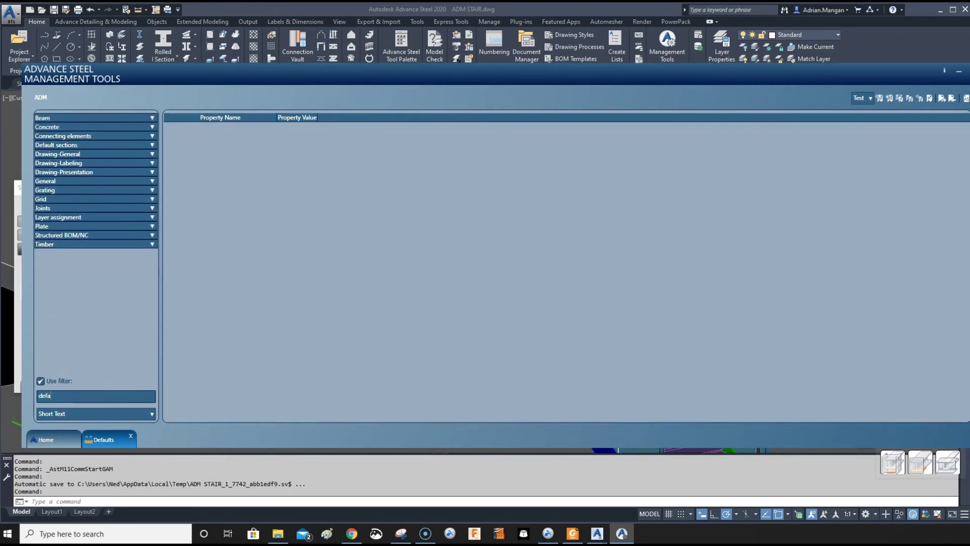
pyautogui.write('ult dia')
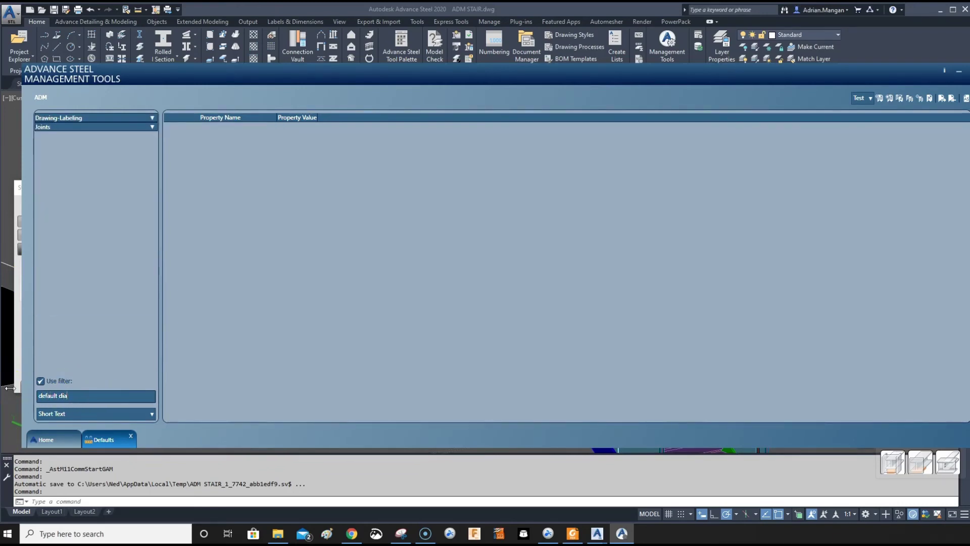
pyautogui.click(185, 339)
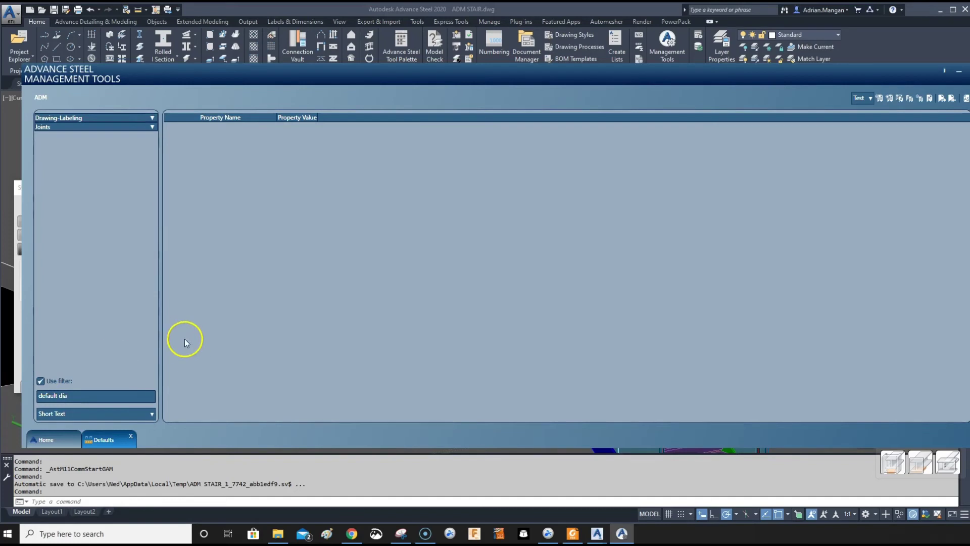
pyautogui.click(149, 117)
pyautogui.click(87, 127)
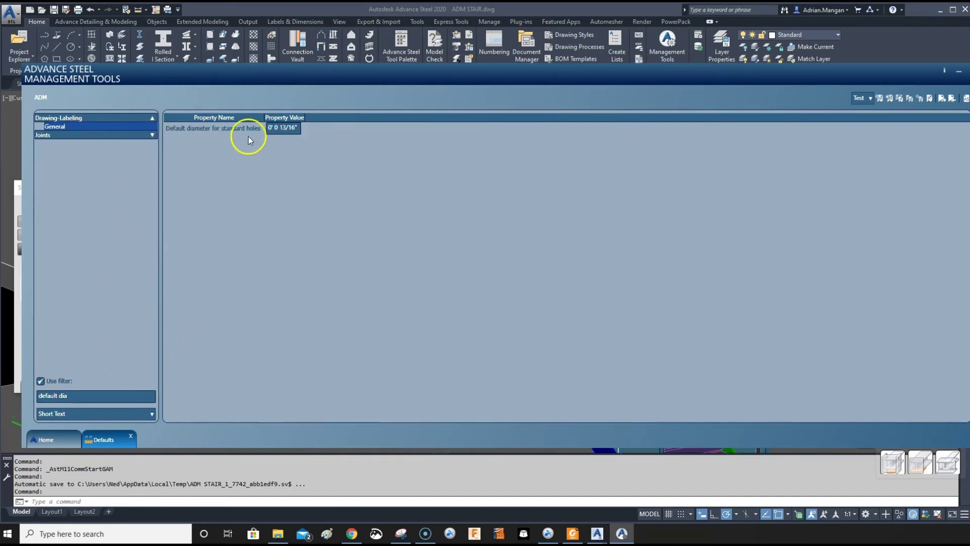
pyautogui.moveTo(193, 131)
pyautogui.click(296, 124)
pyautogui.press('BackSpace')
pyautogui.press('BackSpace')
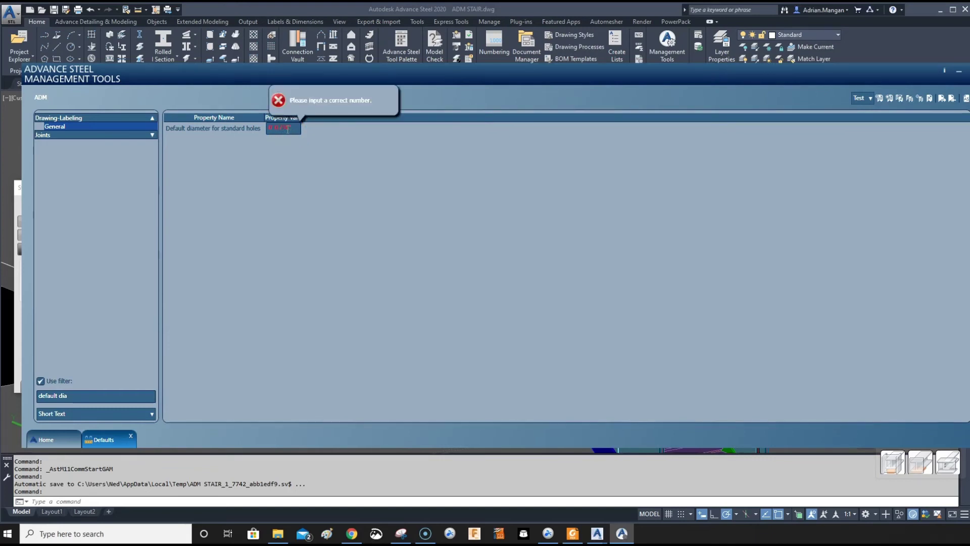
pyautogui.write('6')
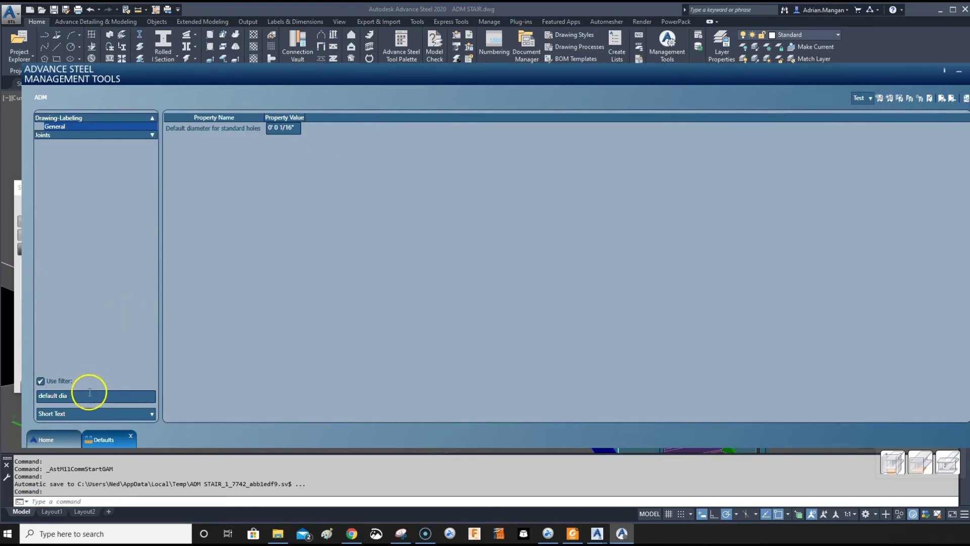
# - Filter on 'weld size' and change Connecting elements > Welds weld size to 0' 0 1/16"
pyautogui.moveTo(89, 392); pyautogui.dragTo(11, 394)
pyautogui.write('weld se')
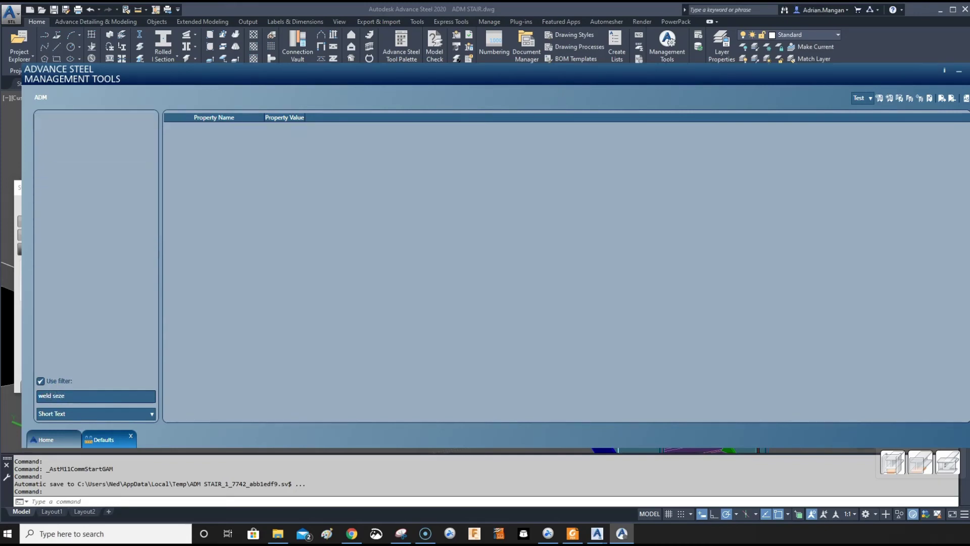
pyautogui.write('ze')
pyautogui.press('BackSpace')
pyautogui.press('BackSpace')
pyautogui.press('BackSpace')
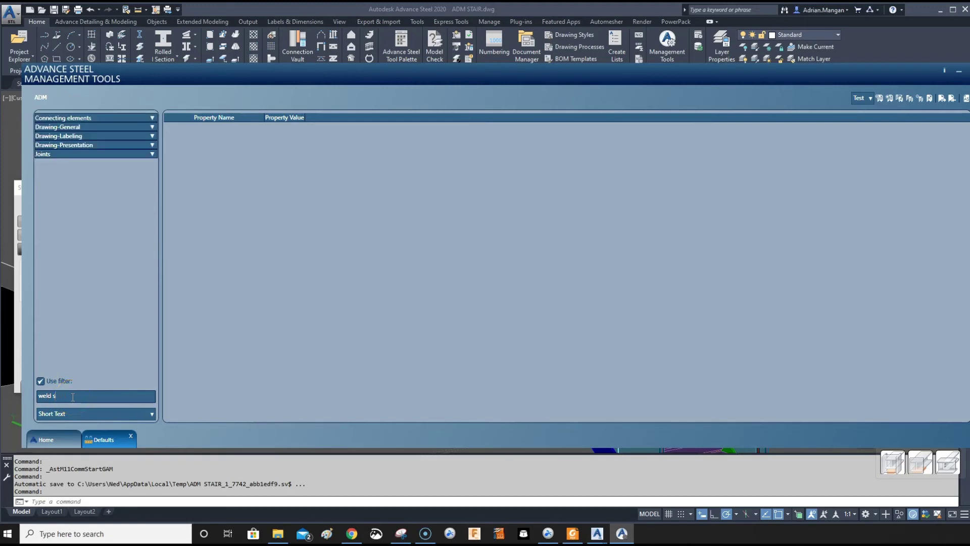
pyautogui.write('ize')
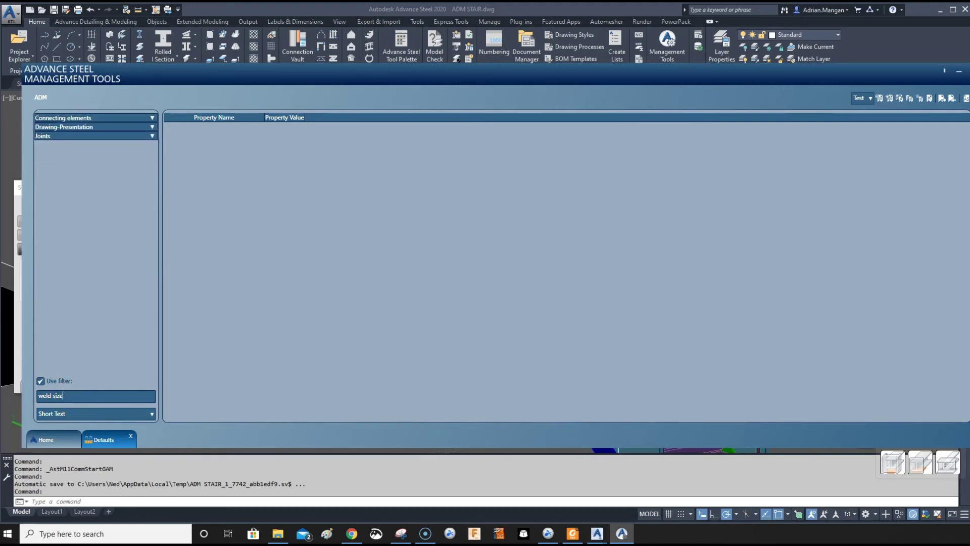
pyautogui.click(152, 118)
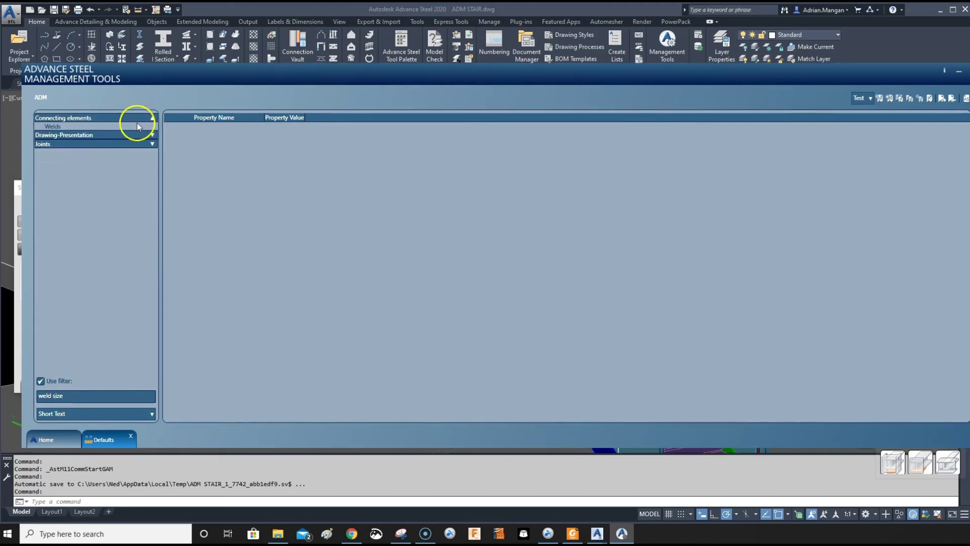
pyautogui.click(100, 126)
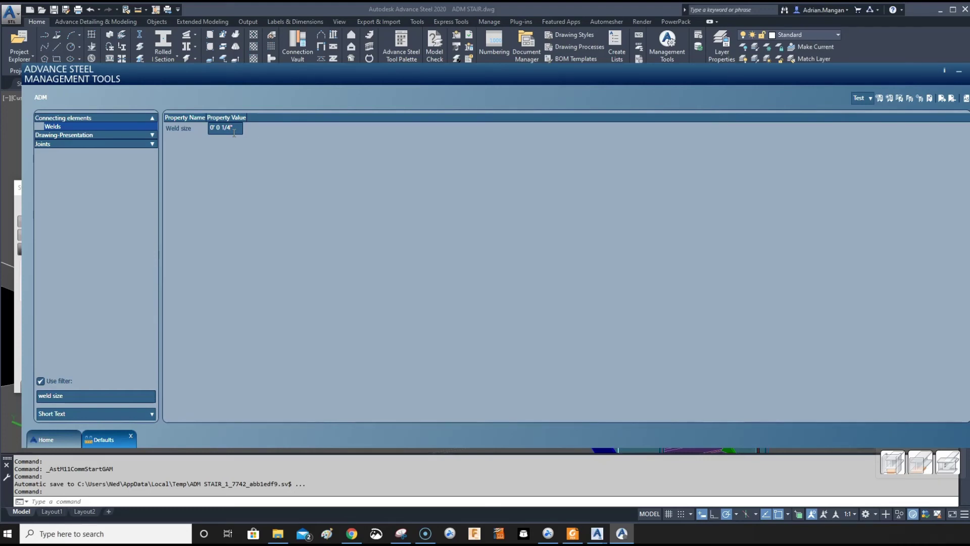
pyautogui.press('BackSpace')
pyautogui.press('BackSpace')
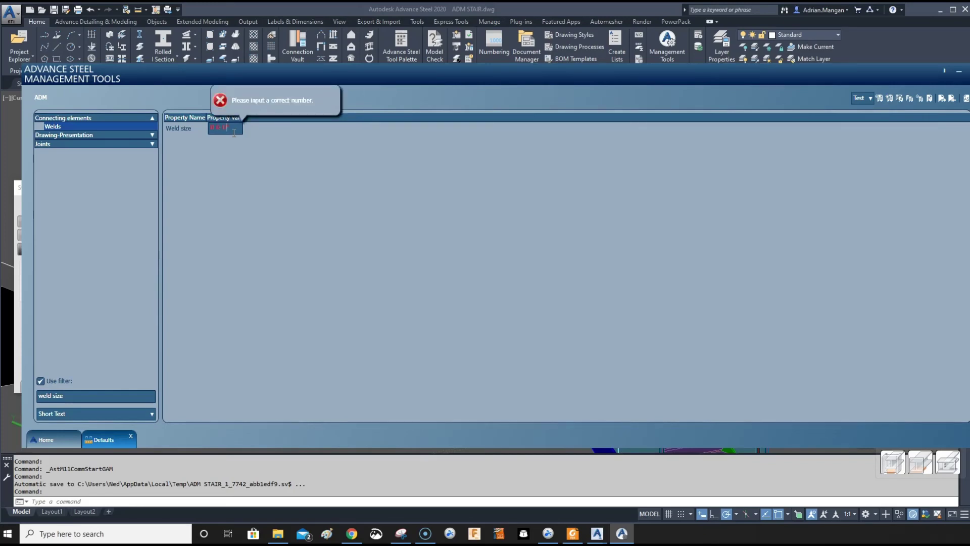
pyautogui.write('16')
pyautogui.click(229, 131)
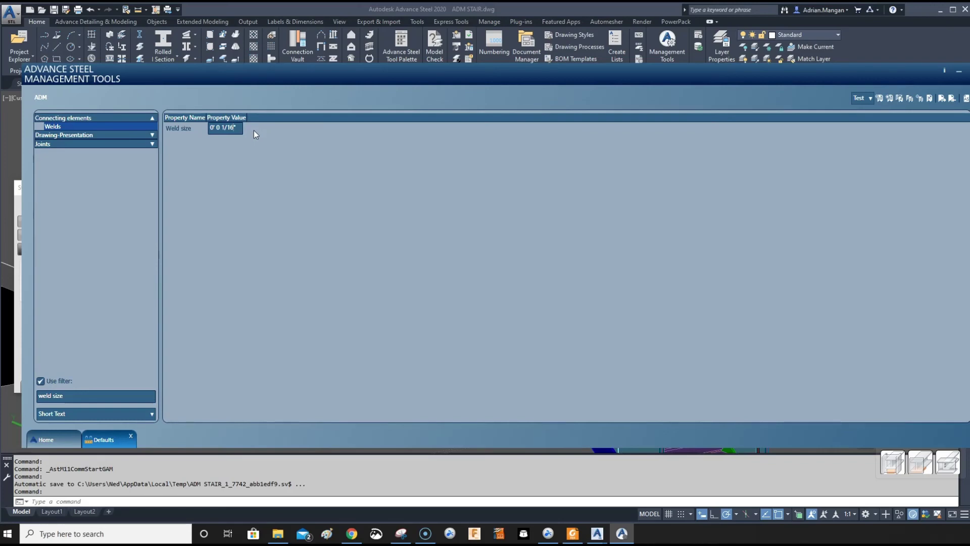
pyautogui.click(227, 127)
# - Filter the defaults on 'compa' and show the Compass General properties
pyautogui.click(325, 58)
pyautogui.click(178, 136)
pyautogui.hotkey('ctrl', 'a')
pyautogui.write('compa')
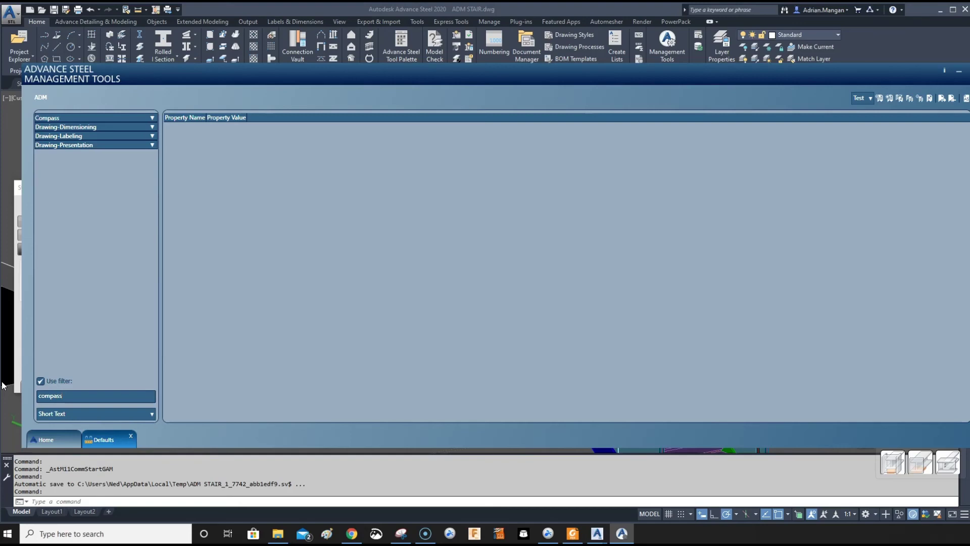
pyautogui.click(152, 118)
pyautogui.click(101, 126)
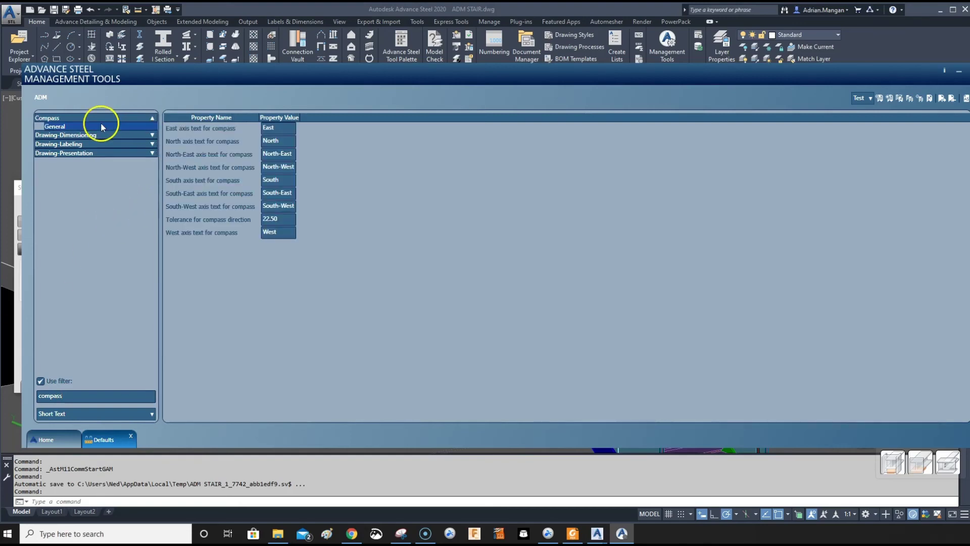
pyautogui.click(116, 135)
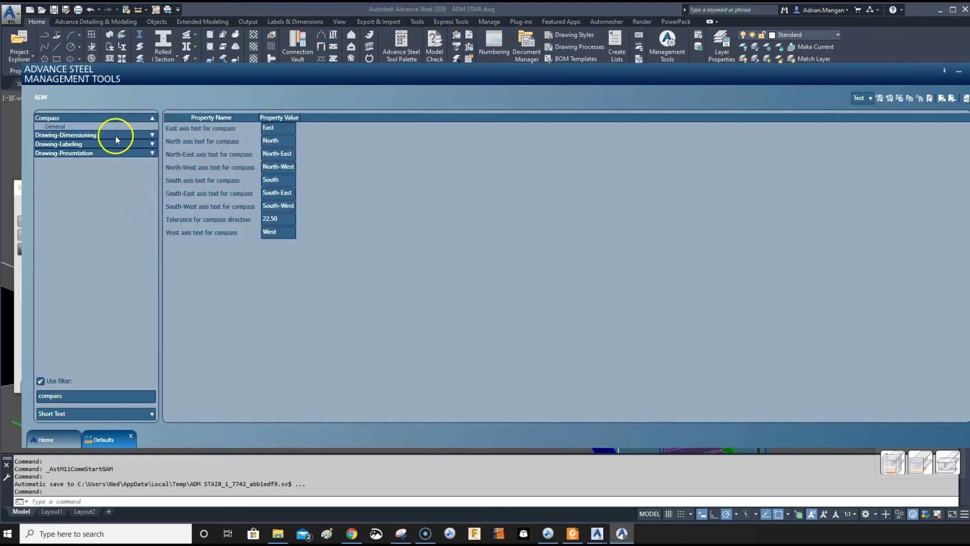
# - Review compass labeling, leader dimension style, and presentation settings (symbol scale 0.02, '%Number*Orientation')
pyautogui.click(144, 136)
pyautogui.click(145, 136)
pyautogui.click(148, 143)
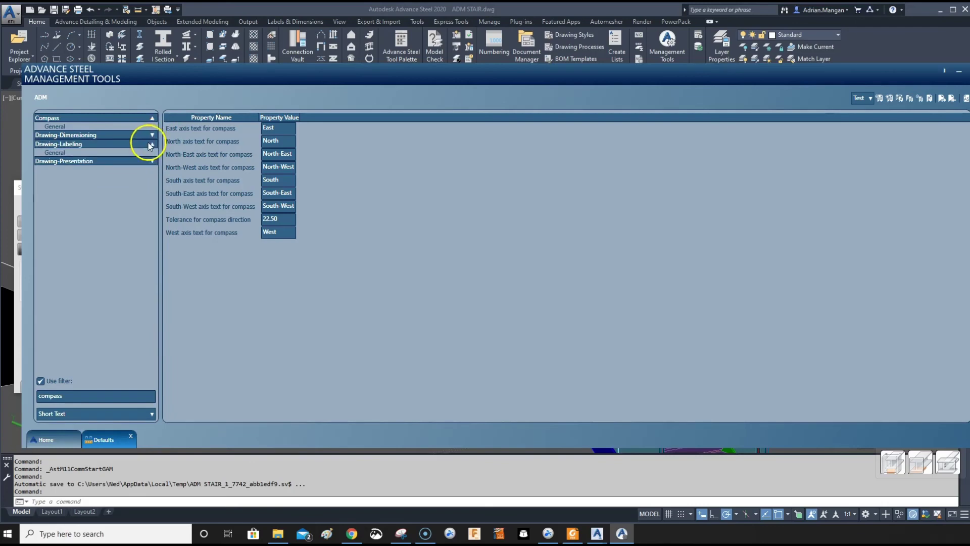
pyautogui.click(92, 152)
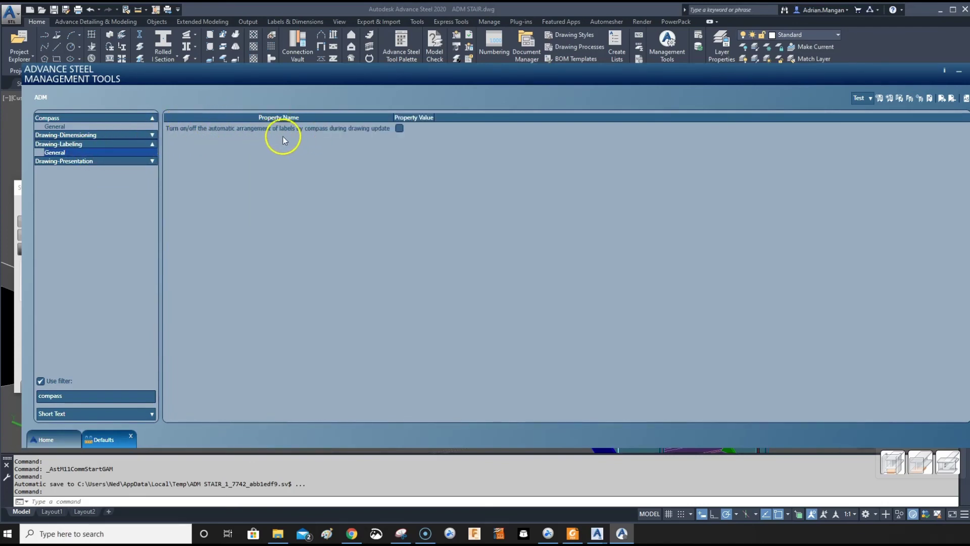
pyautogui.click(152, 135)
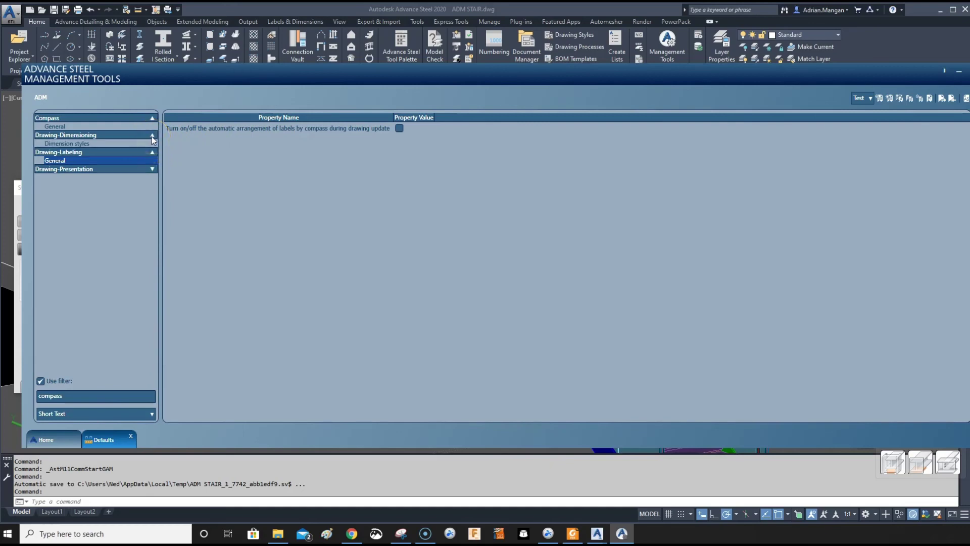
pyautogui.click(117, 144)
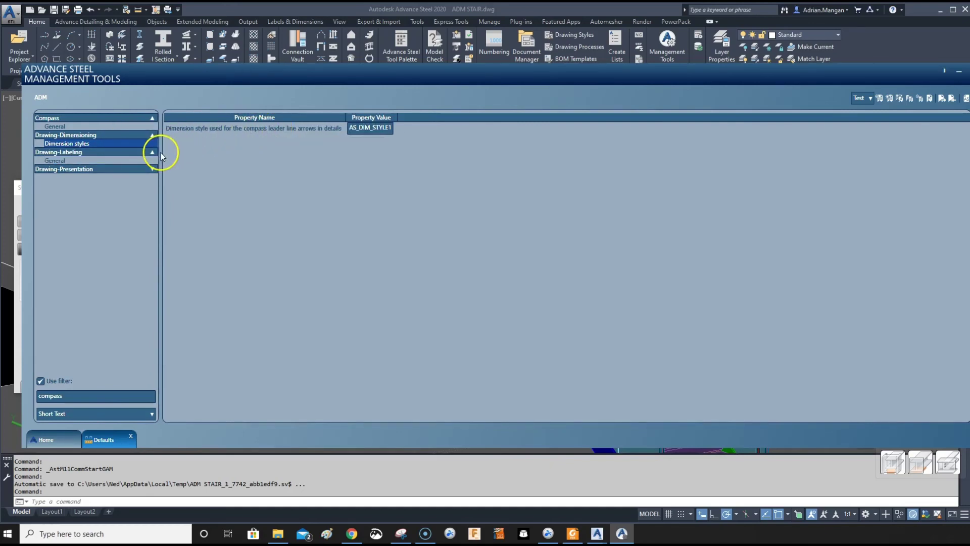
pyautogui.click(150, 169)
pyautogui.click(59, 178)
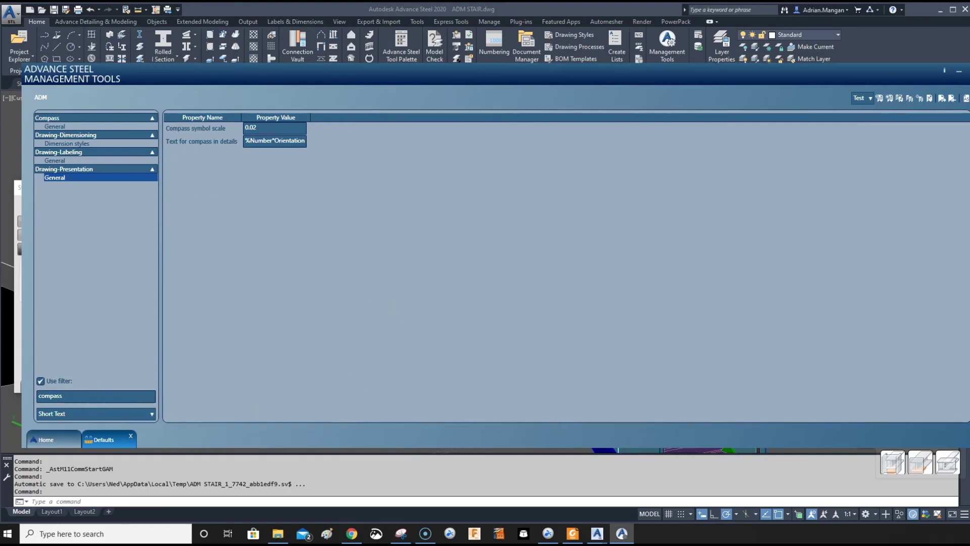
# - Move the Management Tools window slightly left to reveal the right-edge tool palette
pyautogui.moveTo(905, 71); pyautogui.dragTo(878, 68)
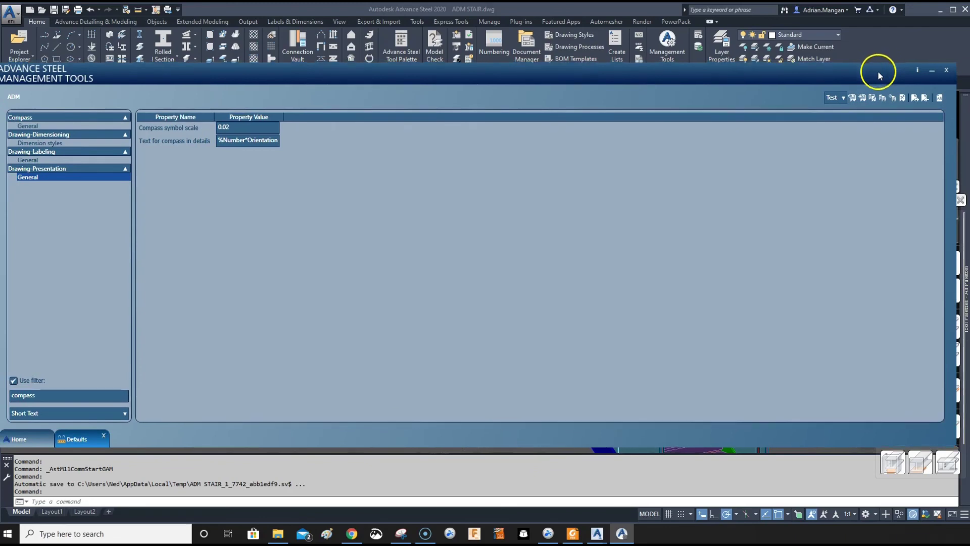